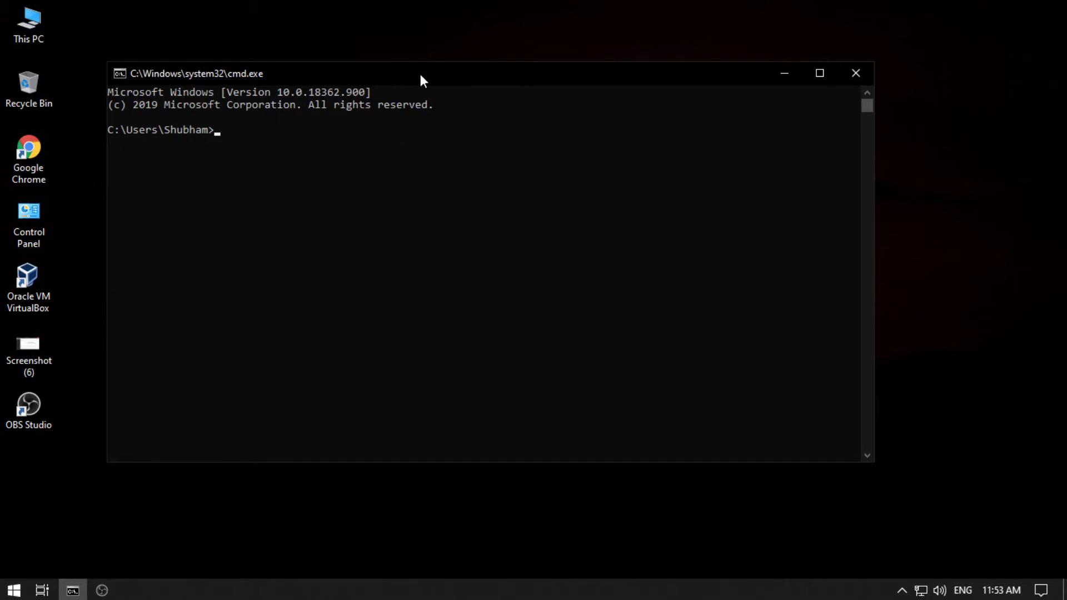
# Close the open Command Prompt window and launch a new one by running cmd.
pyautogui.moveTo(418, 73); pyautogui.dragTo(432, 77)
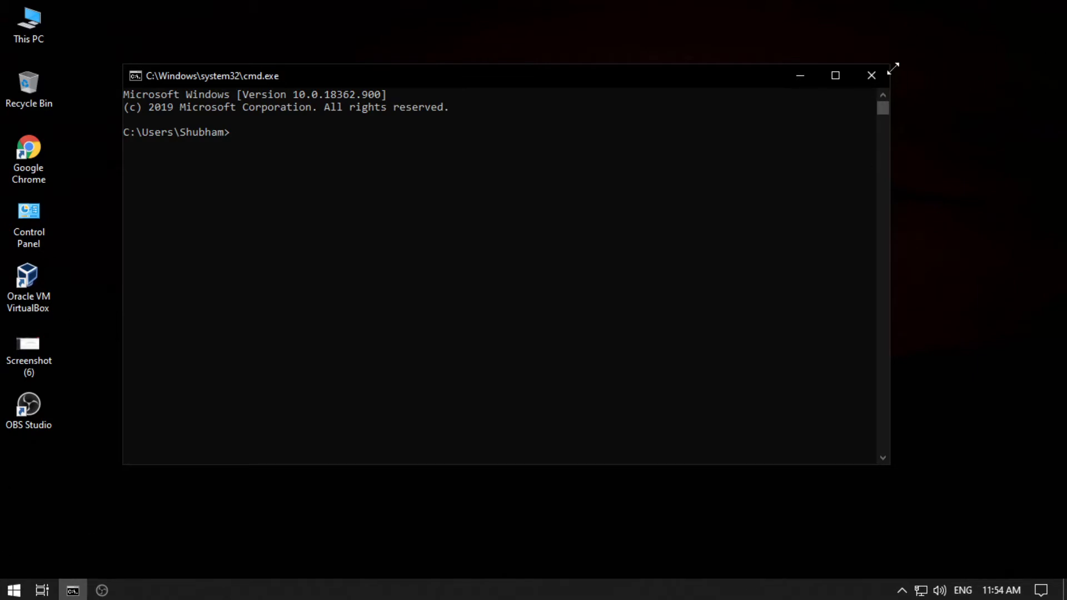
pyautogui.click(871, 75)
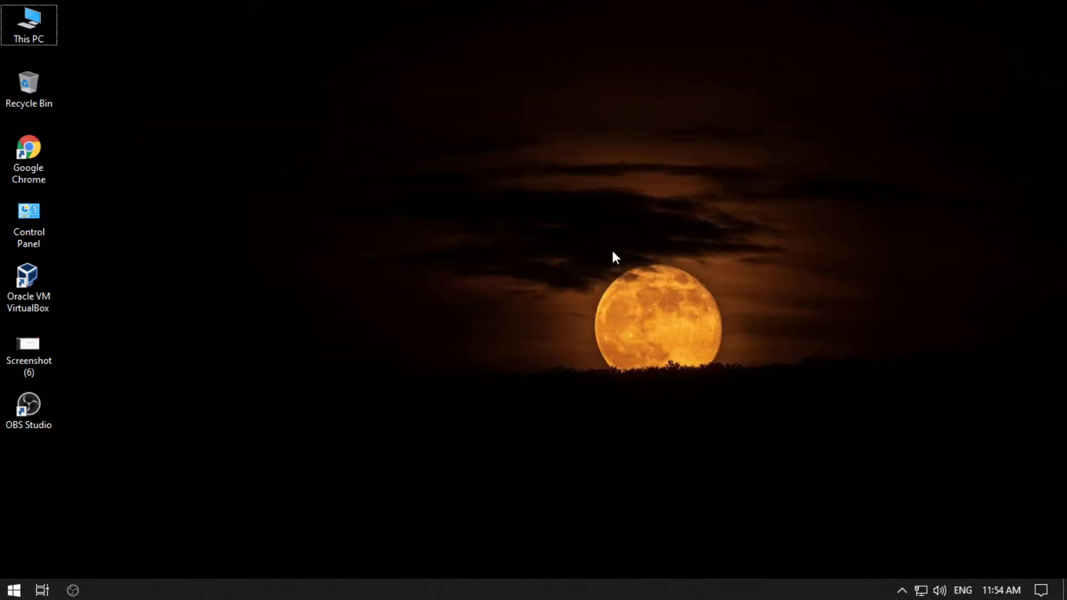
pyautogui.press('super+r')
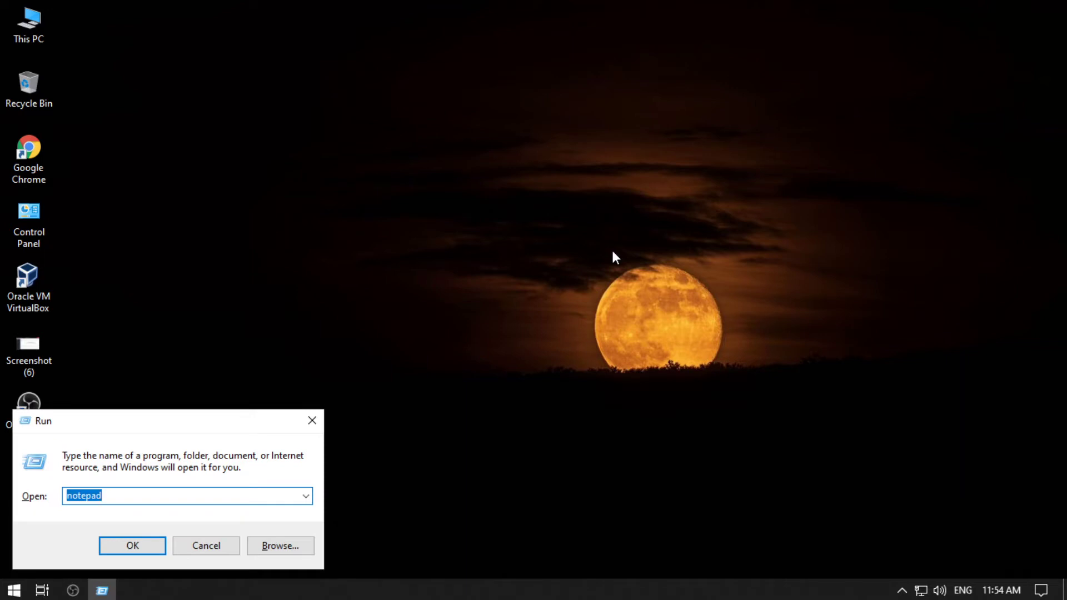
pyautogui.write('cmd')
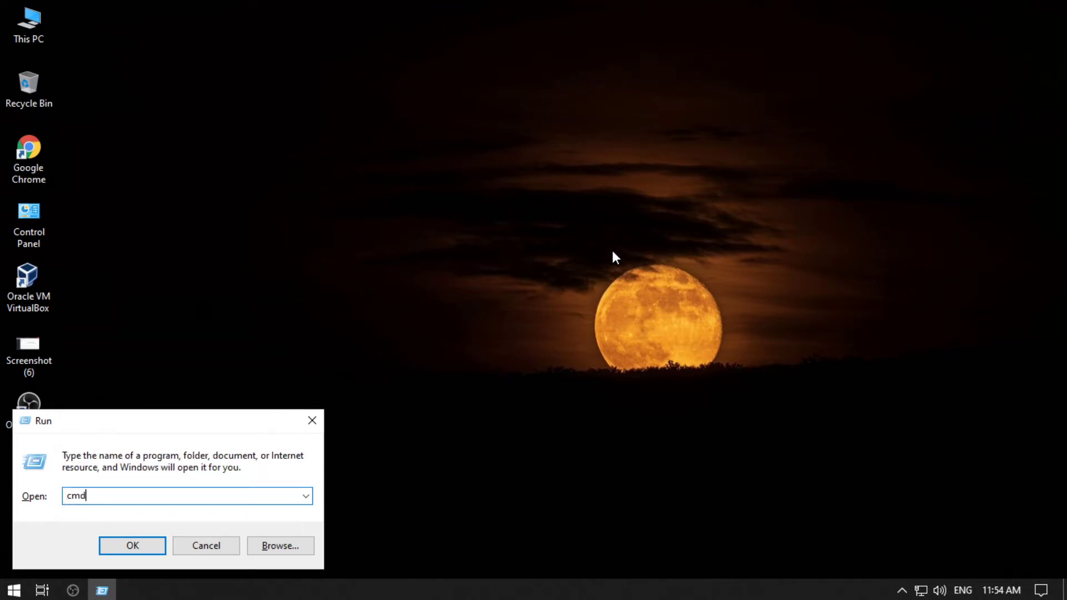
pyautogui.press('Return')
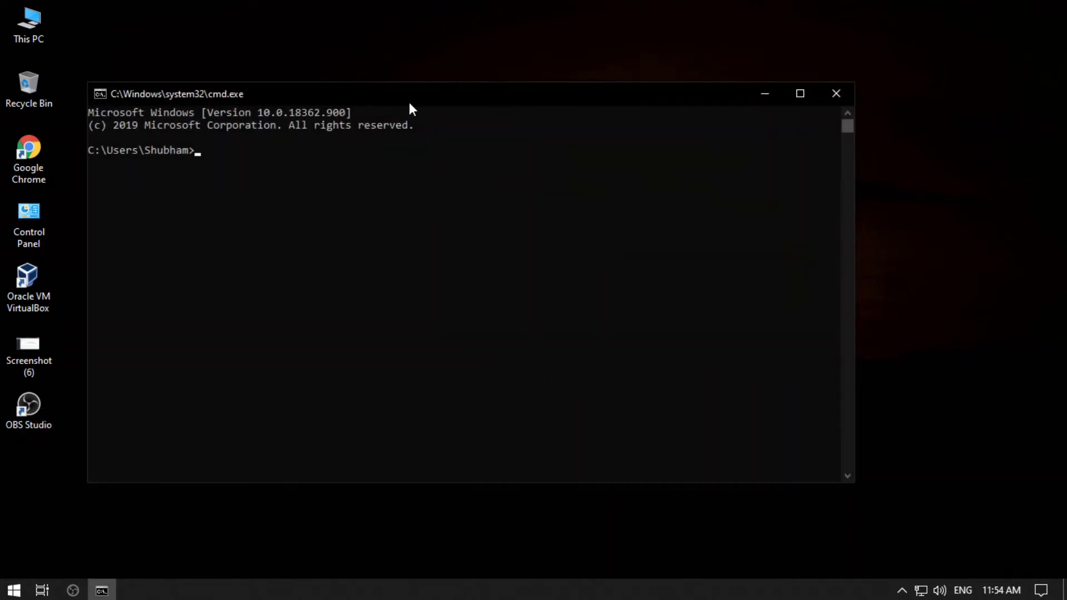
# Start a continuous ping to Google with the command ping -t google.com.
pyautogui.moveTo(410, 102); pyautogui.dragTo(504, 115)
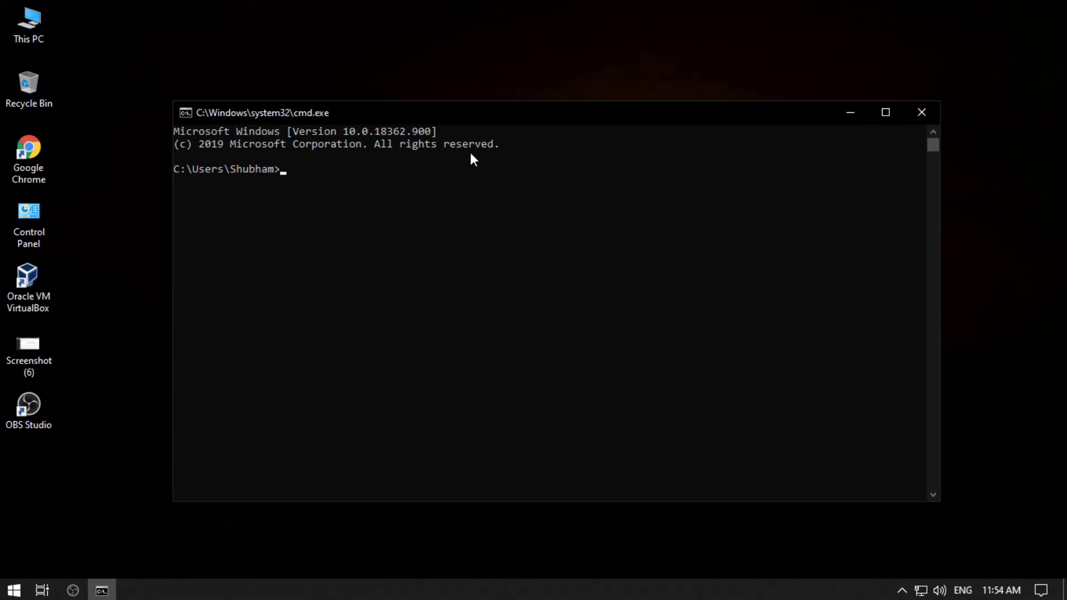
pyautogui.write('ping -t google.com')
pyautogui.press('Return')
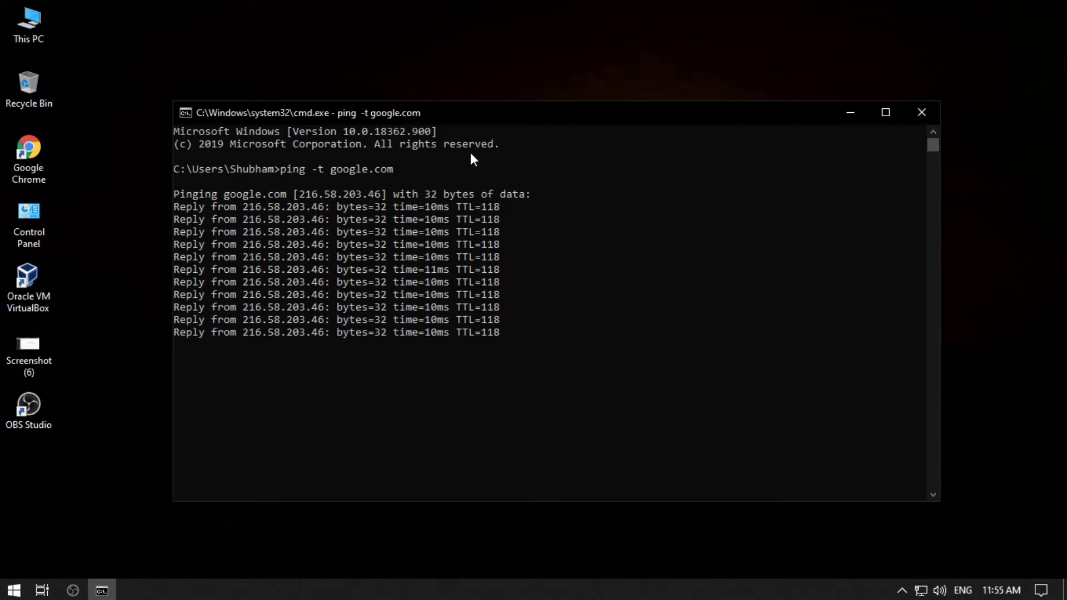
# Examine the bytes and time values in the ping reply lines.
pyautogui.moveTo(488, 131); pyautogui.dragTo(505, 106)
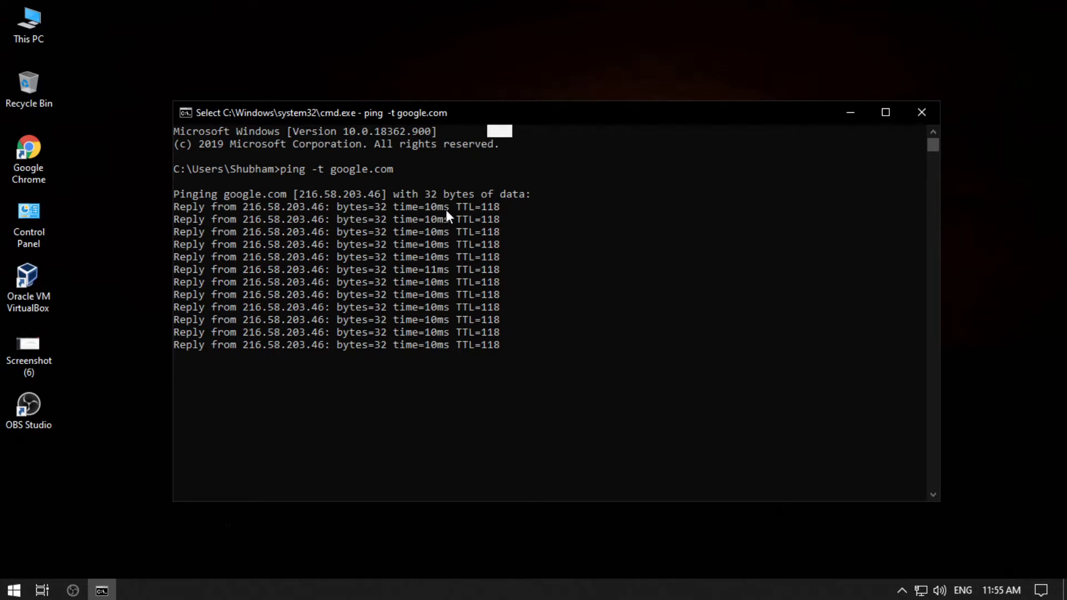
pyautogui.moveTo(386, 209); pyautogui.dragTo(348, 210)
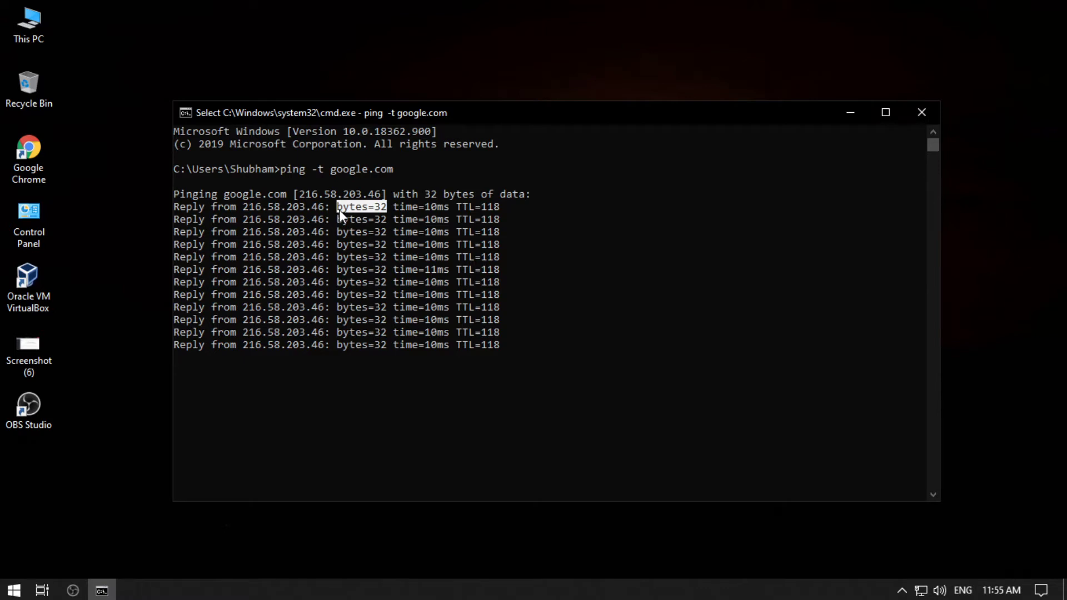
pyautogui.moveTo(396, 204); pyautogui.dragTo(385, 222)
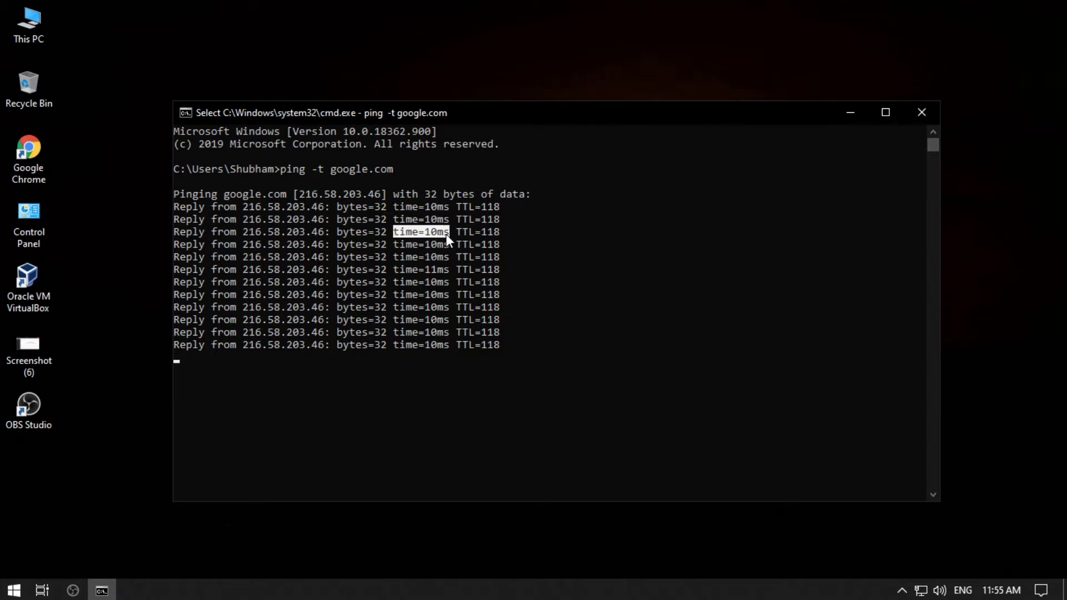
pyautogui.moveTo(395, 246); pyautogui.dragTo(443, 250)
pyautogui.click(395, 257)
pyautogui.moveTo(350, 261); pyautogui.dragTo(341, 262)
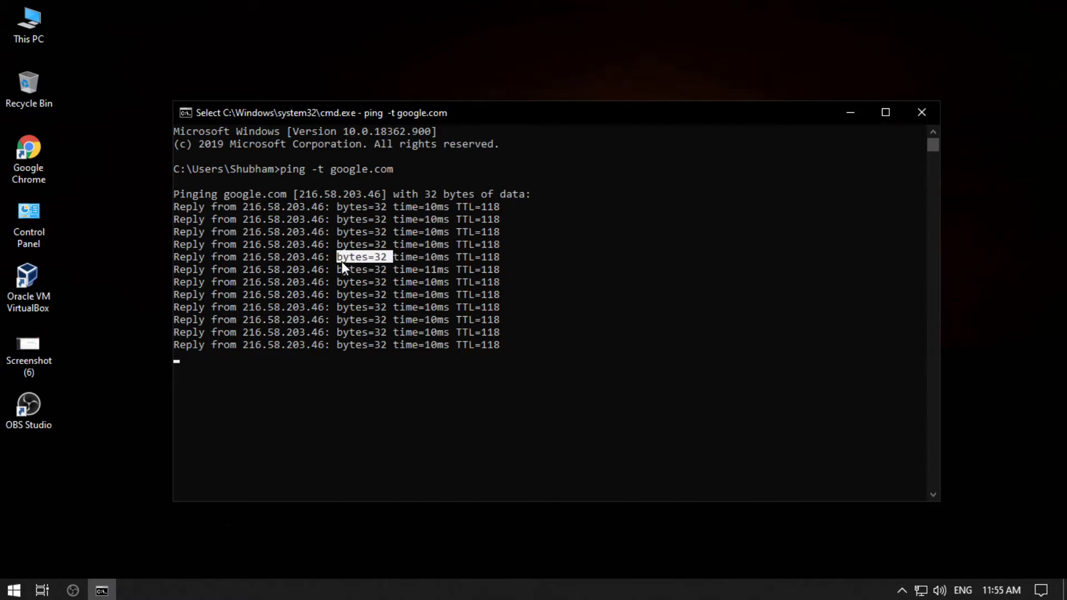
pyautogui.click(393, 258)
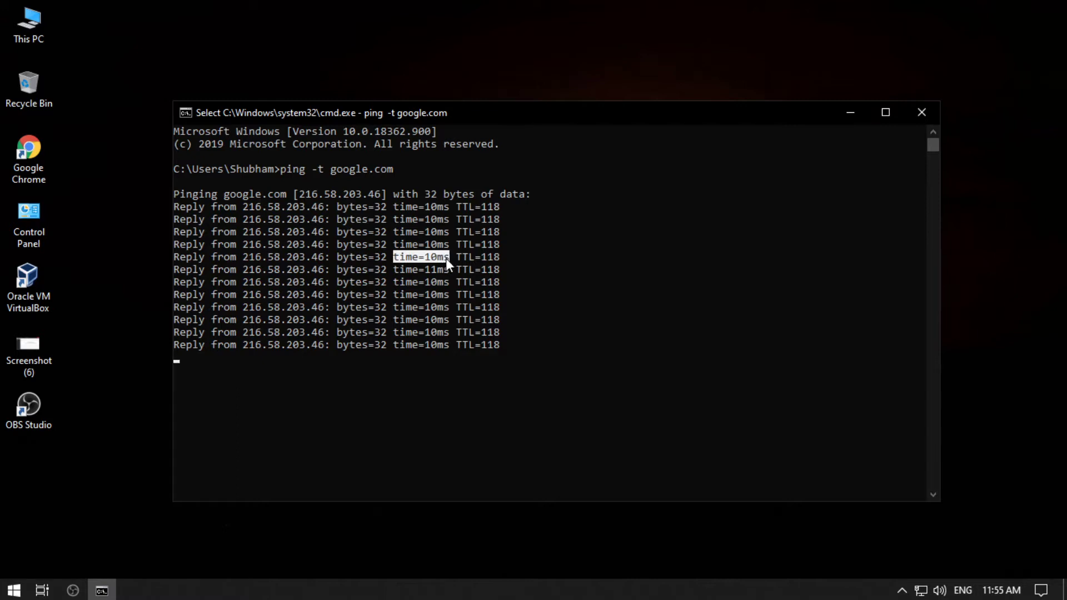
pyautogui.click(410, 282)
# Clear the text selection so the output resumes, and stop the continuous ping to show its statistics.
pyautogui.moveTo(498, 108); pyautogui.dragTo(534, 56)
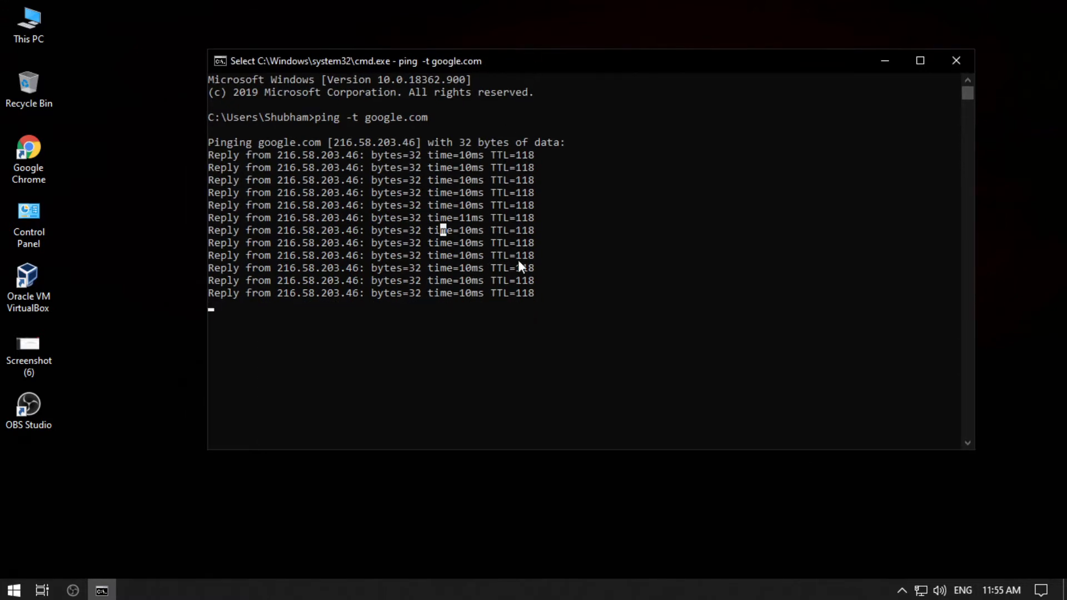
pyautogui.click(492, 293)
pyautogui.press('Escape')
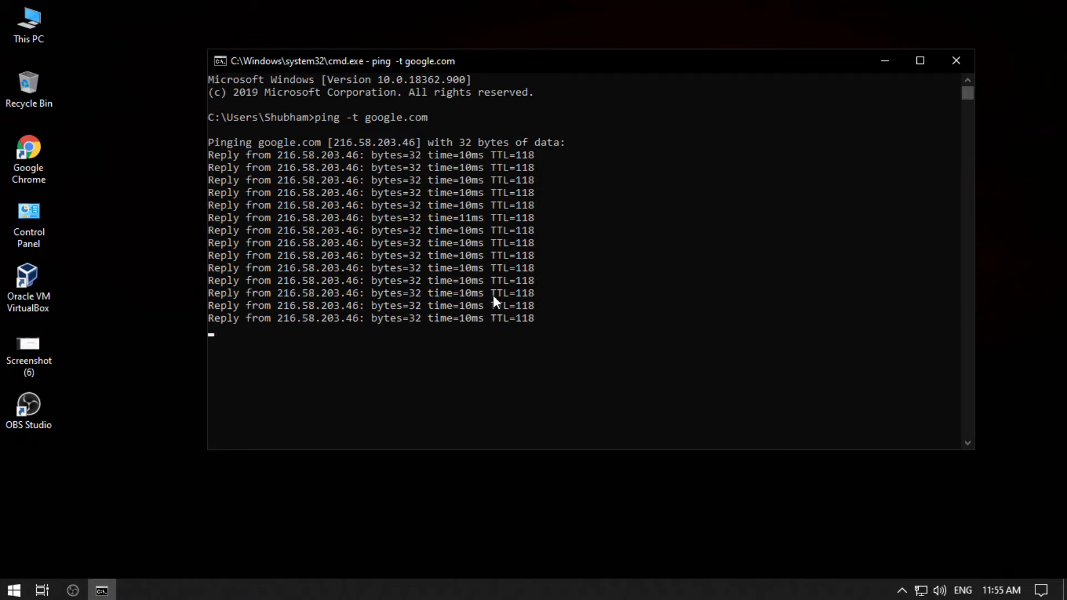
pyautogui.hotkey('ctrl', 'c')
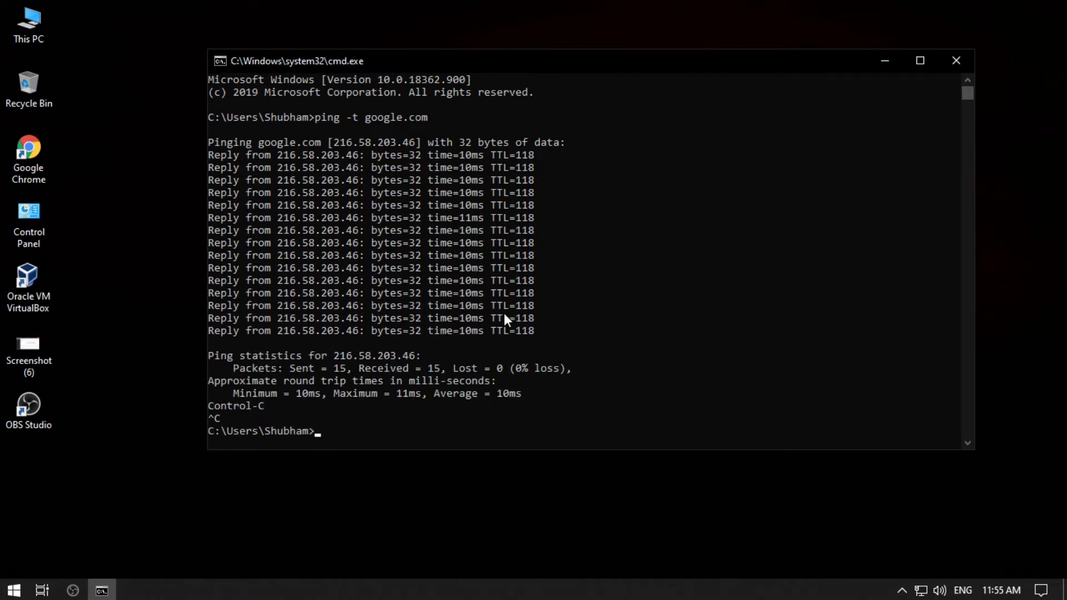
# Review the sent, received and lost packet figures in the ping statistics.
pyautogui.scroll(-3, 505, 312)
pyautogui.moveTo(346, 258); pyautogui.dragTo(292, 259)
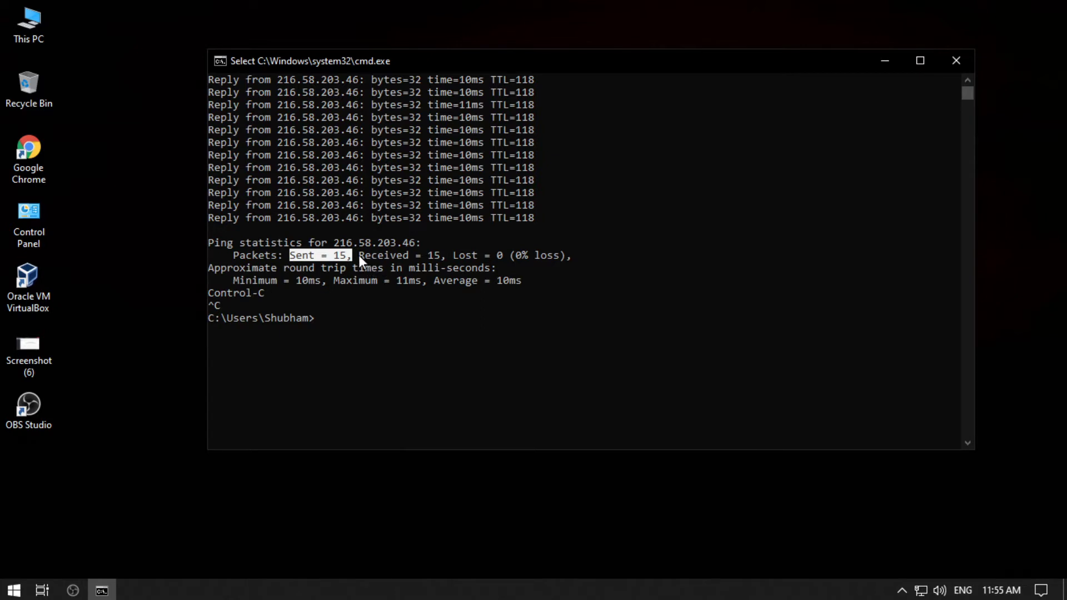
pyautogui.moveTo(359, 255); pyautogui.dragTo(440, 255)
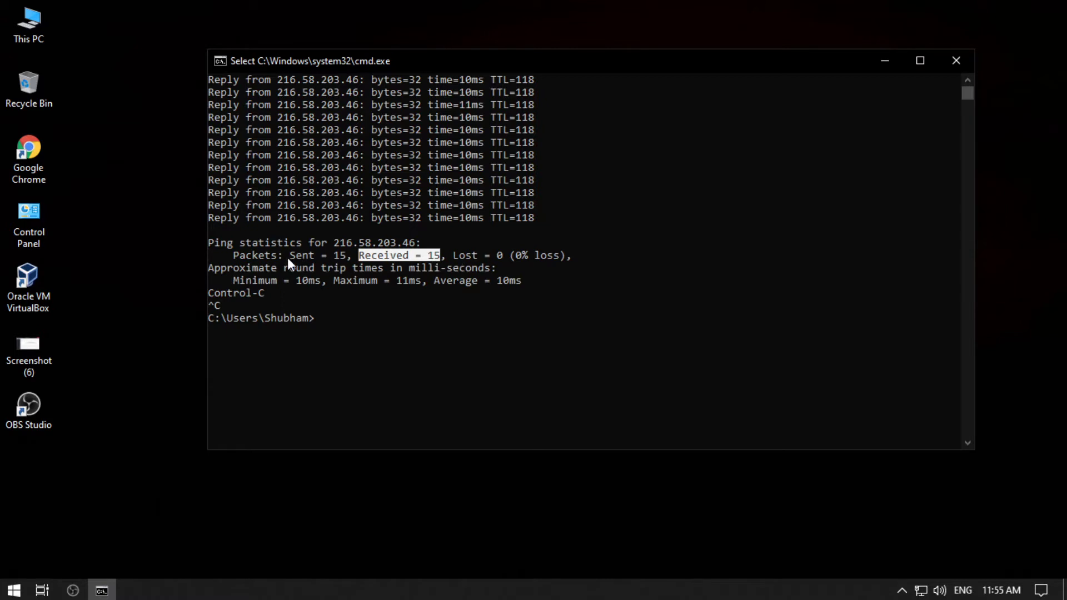
pyautogui.moveTo(288, 258); pyautogui.dragTo(455, 259)
pyautogui.click(467, 266)
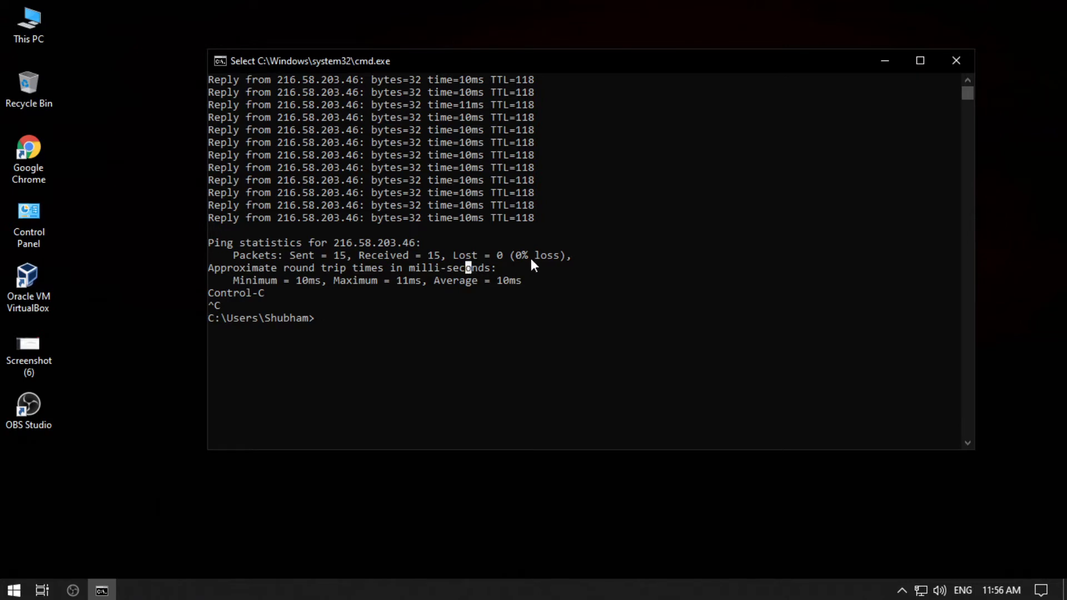
pyautogui.moveTo(558, 254); pyautogui.dragTo(457, 254)
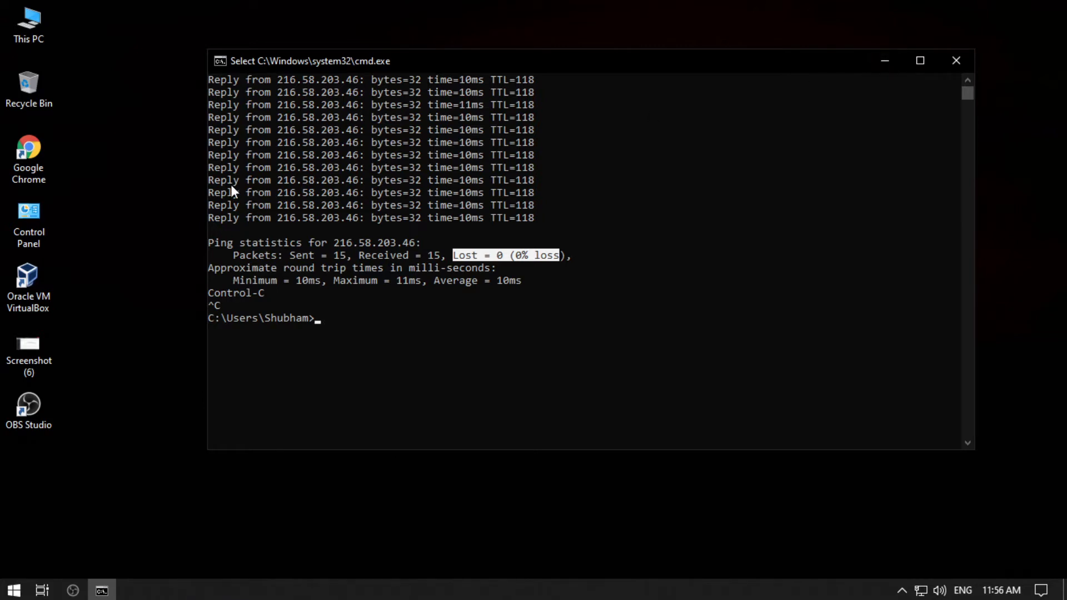
pyautogui.click(127, 211)
pyautogui.rightClick(131, 220)
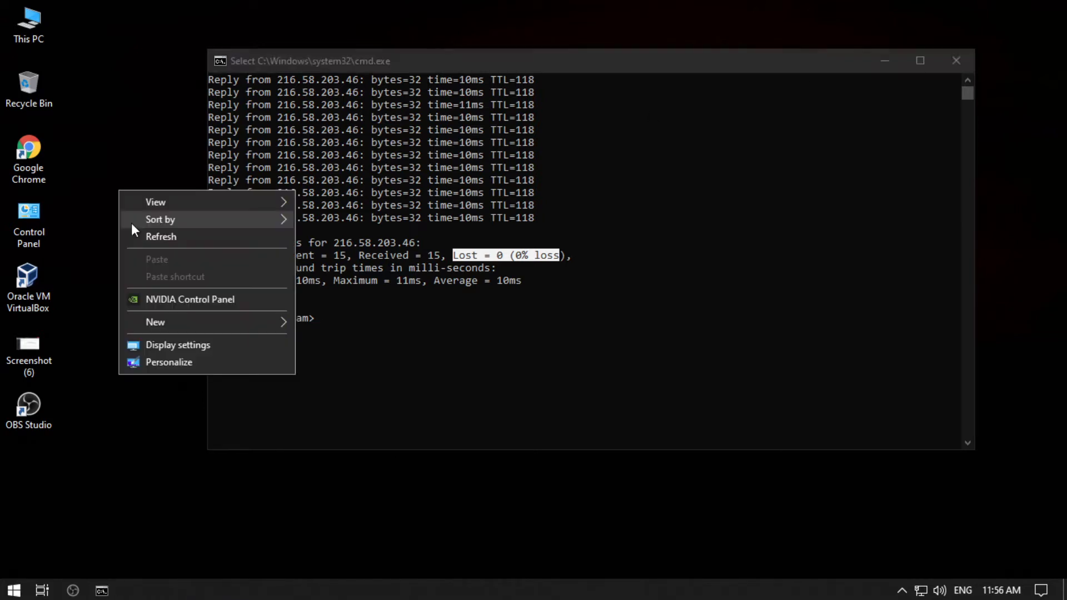
pyautogui.click(135, 234)
pyautogui.rightClick(136, 231)
pyautogui.click(162, 282)
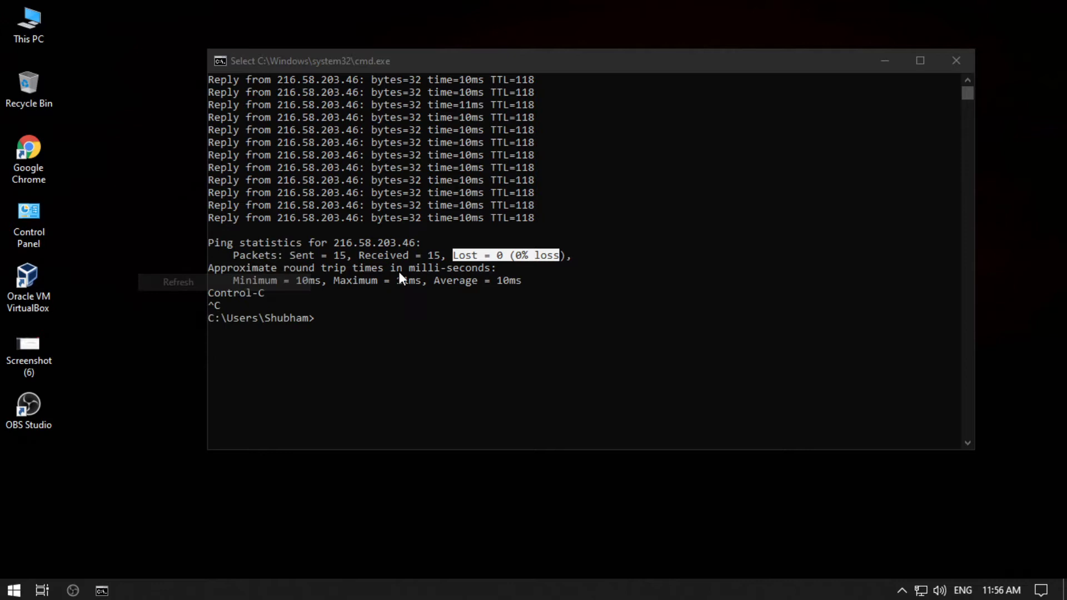
# Examine the packet loss percentage in the ping statistics once more.
pyautogui.click(462, 261)
pyautogui.moveTo(525, 259); pyautogui.dragTo(491, 260)
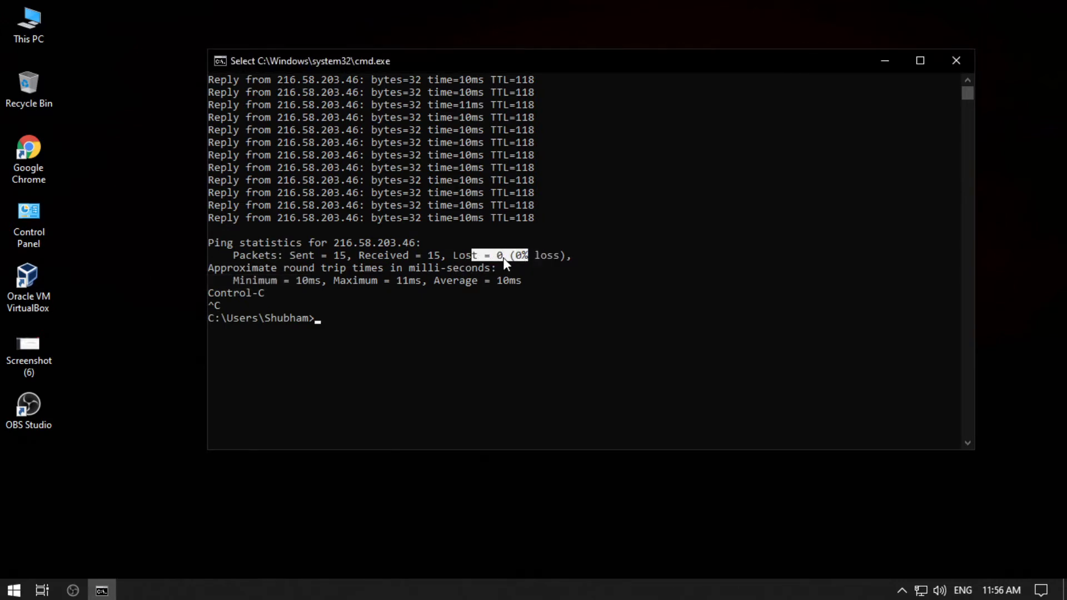
pyautogui.click(498, 258)
pyautogui.click(519, 259)
pyautogui.moveTo(545, 258); pyautogui.dragTo(516, 259)
# Open Google Chrome and minimize the Command Prompt window to bring up the new browser tab.
pyautogui.click(217, 279)
pyautogui.rightClick(74, 156)
pyautogui.click(105, 201)
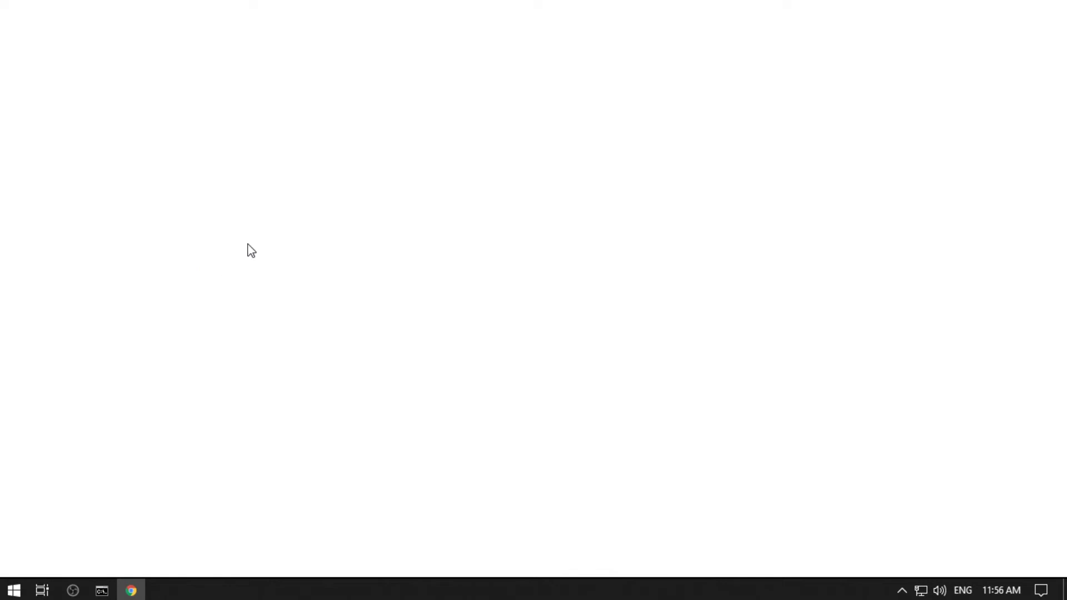
pyautogui.click(102, 590)
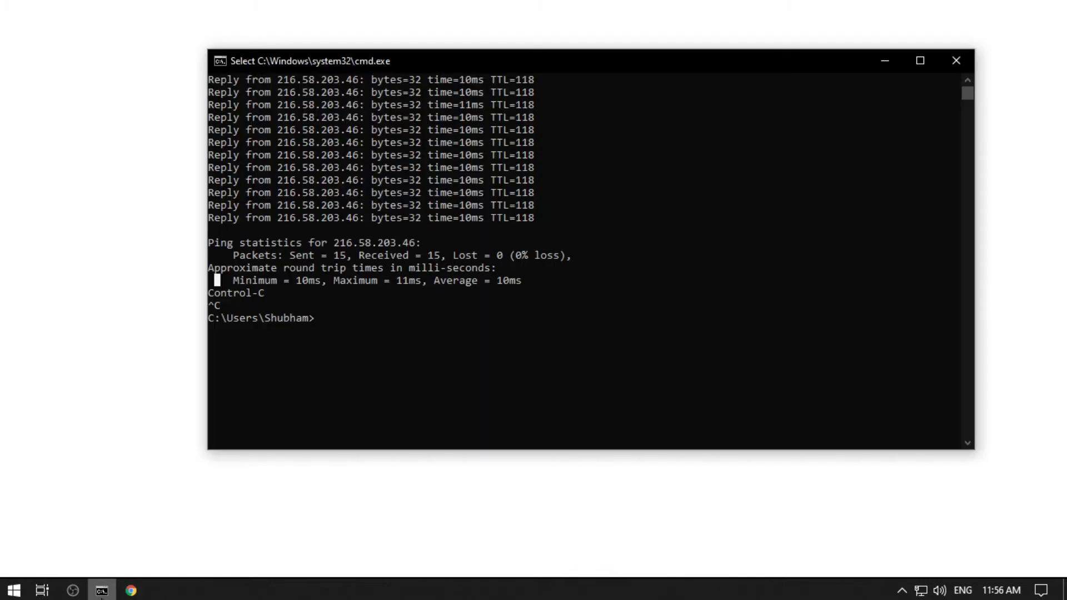
pyautogui.click(884, 62)
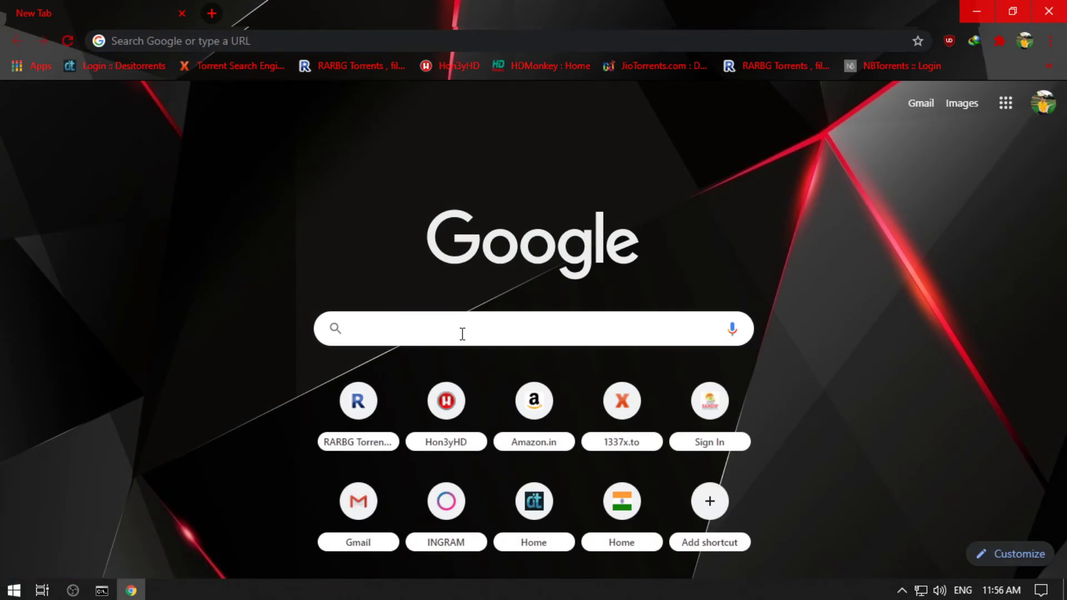
pyautogui.write('ping')
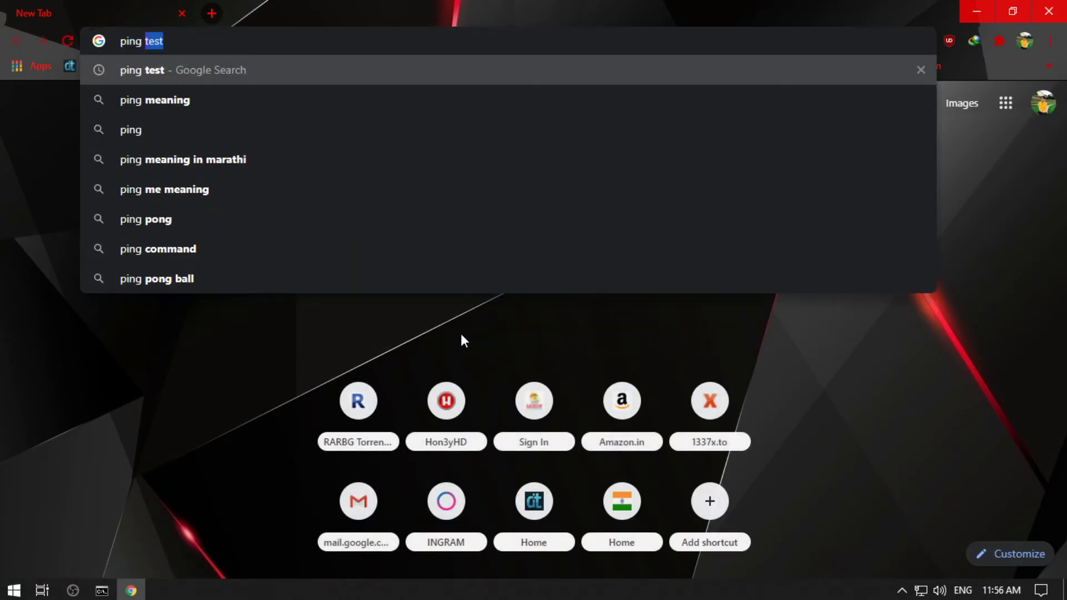
pyautogui.write(' test')
pyautogui.press('Return')
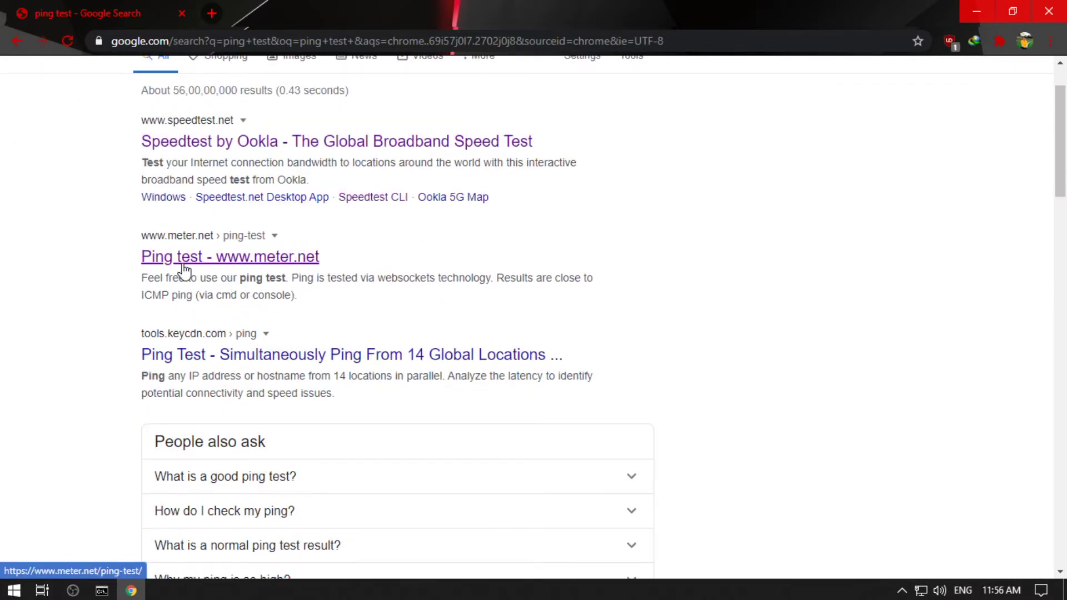
pyautogui.click(245, 268)
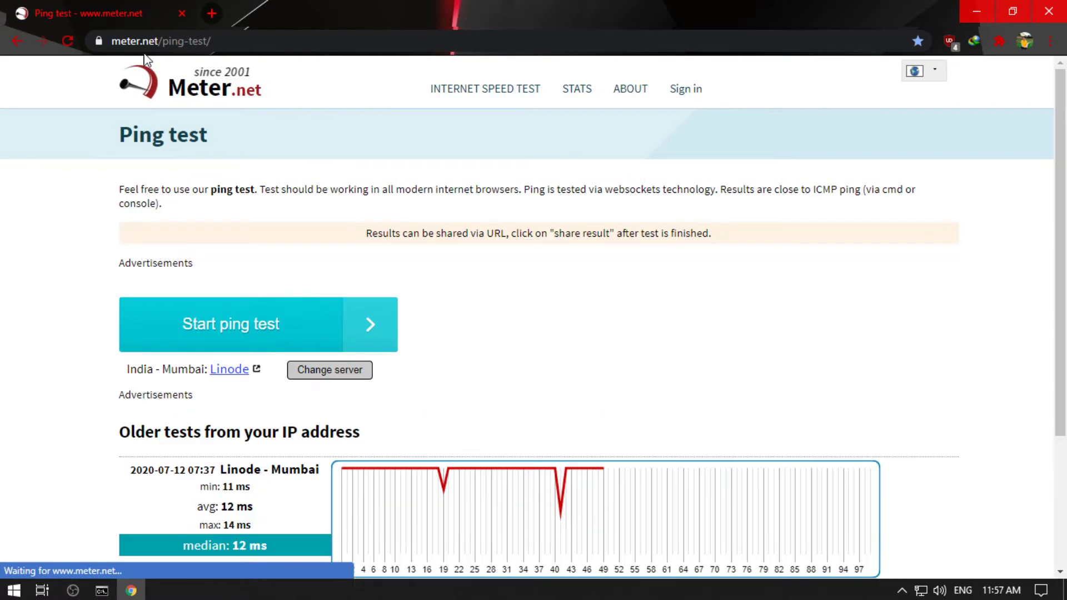
# Check the page's web address and examine the older test results from this IP address.
pyautogui.moveTo(118, 40); pyautogui.dragTo(188, 44)
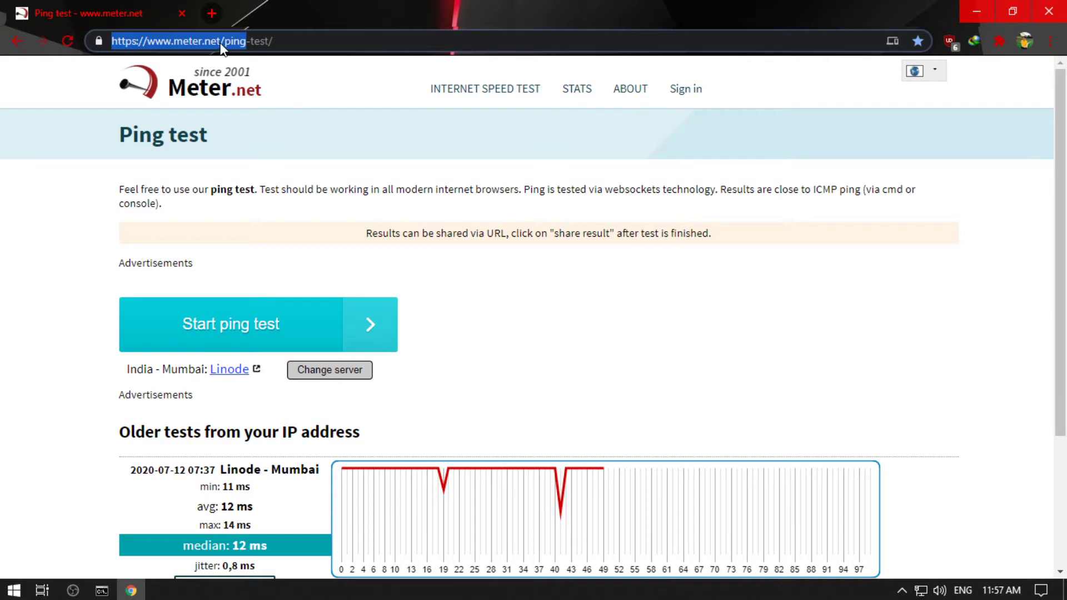
pyautogui.click(459, 306)
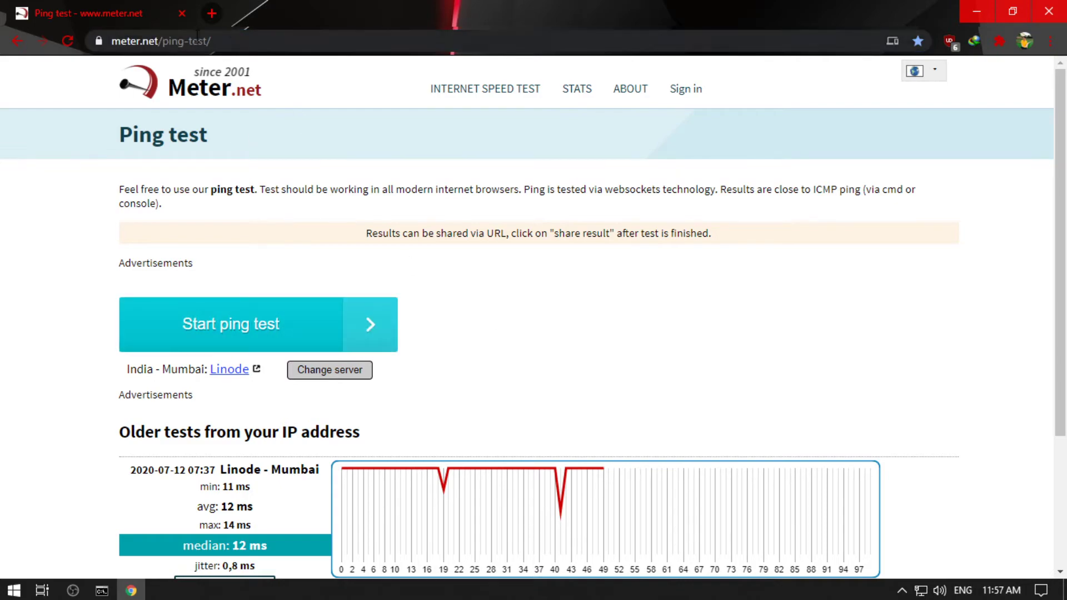
pyautogui.scroll(-1, 555, 340)
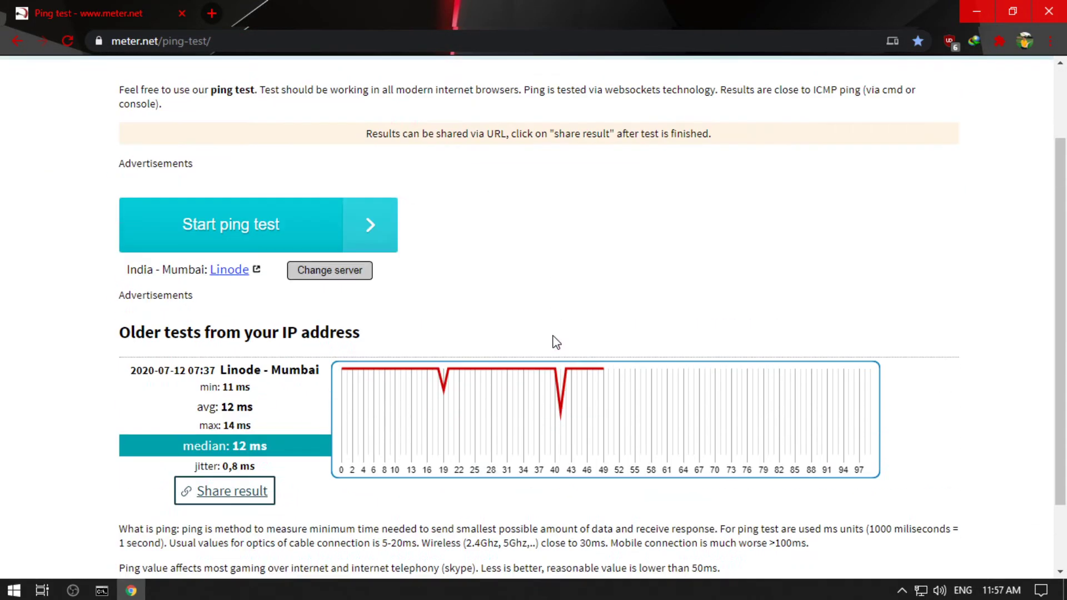
pyautogui.scroll(1, 445, 324)
pyautogui.scroll(-3, 248, 380)
pyautogui.moveTo(118, 275); pyautogui.dragTo(314, 295)
pyautogui.click(314, 295)
pyautogui.moveTo(411, 289); pyautogui.dragTo(107, 276)
pyautogui.click(268, 358)
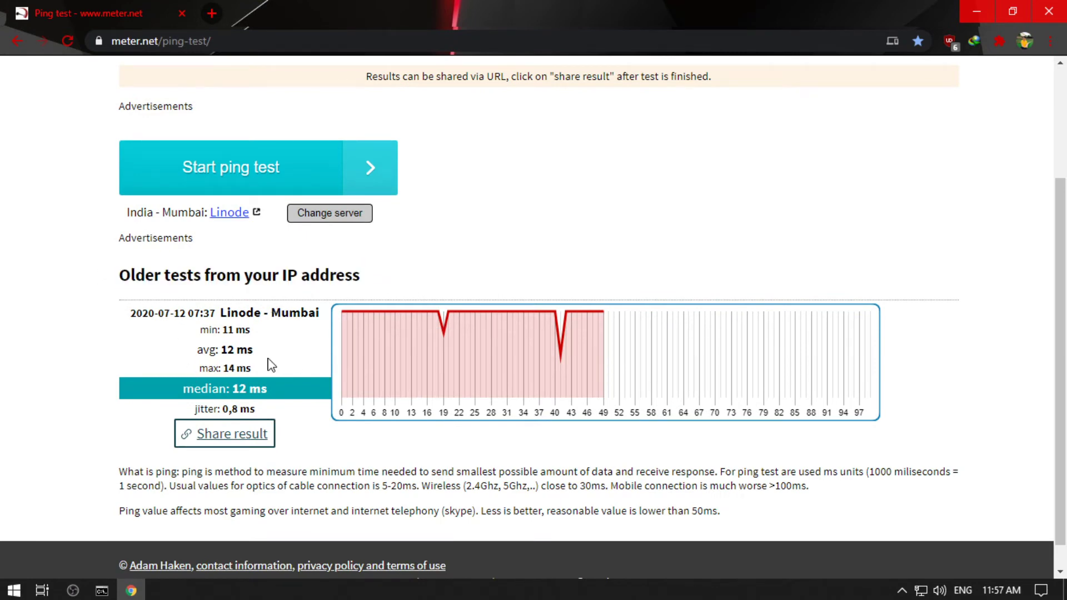
pyautogui.scroll(3, 357, 334)
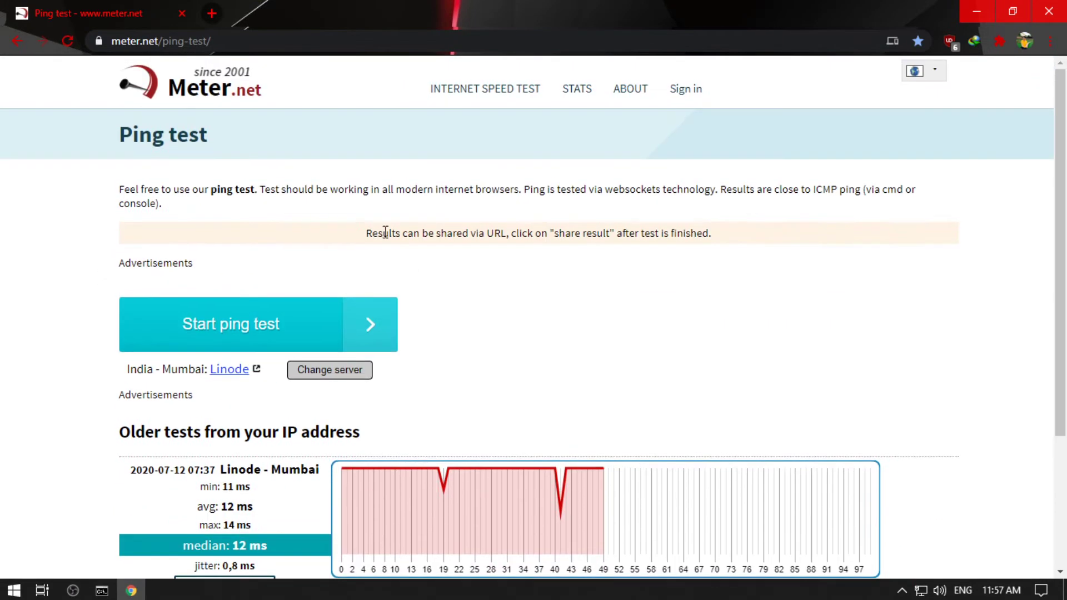
# Run the meter.net ping test against the India - Mumbai Linode server.
pyautogui.click(207, 343)
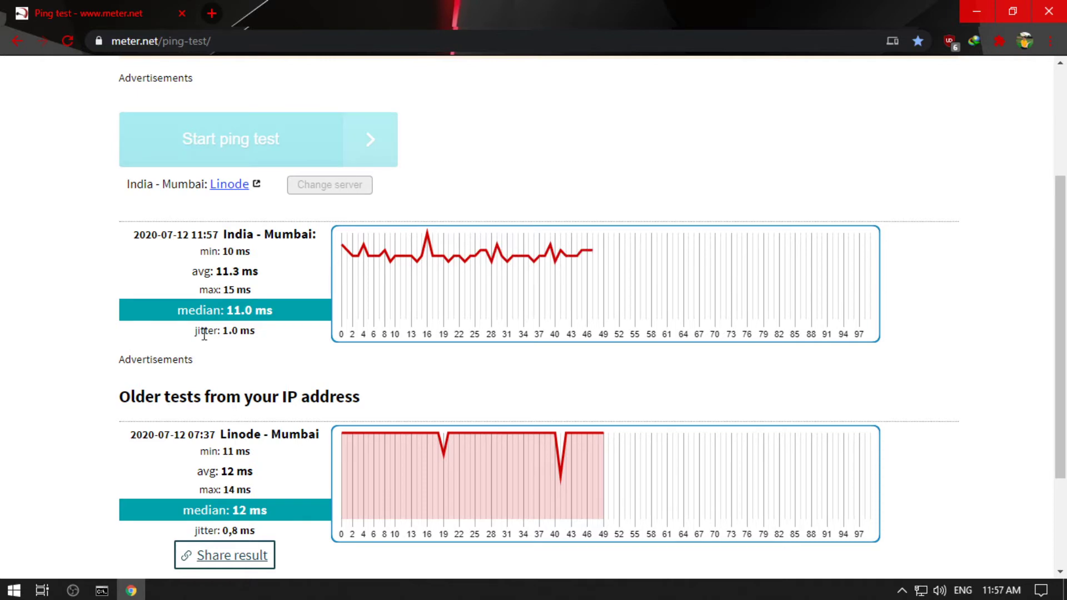
pyautogui.tripleClick(203, 333)
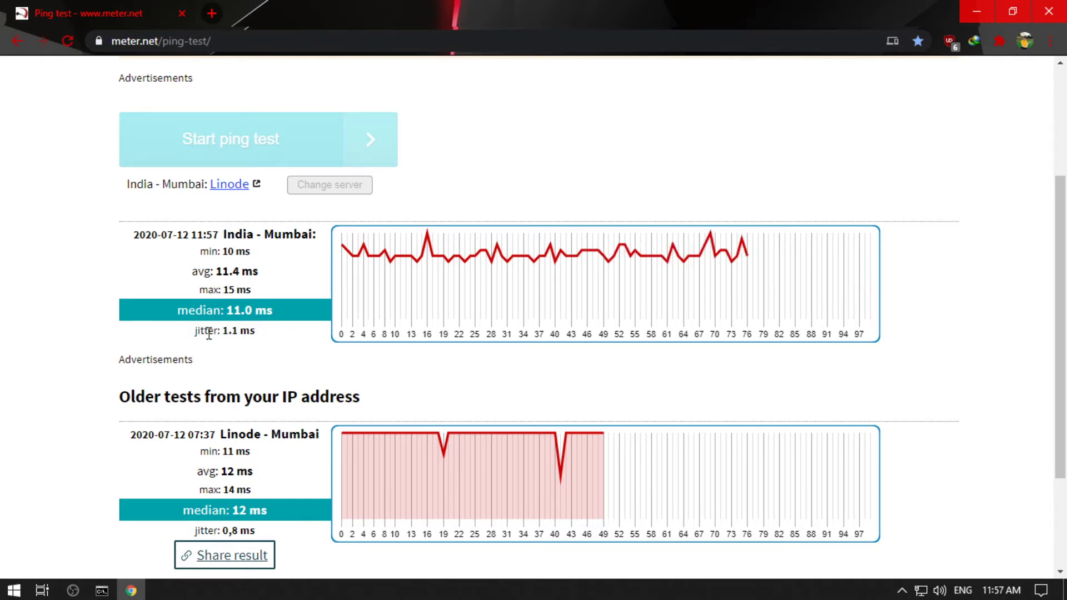
# Examine the jitter value and the graph of the finished India - Mumbai ping test.
pyautogui.tripleClick(270, 335)
pyautogui.tripleClick(278, 340)
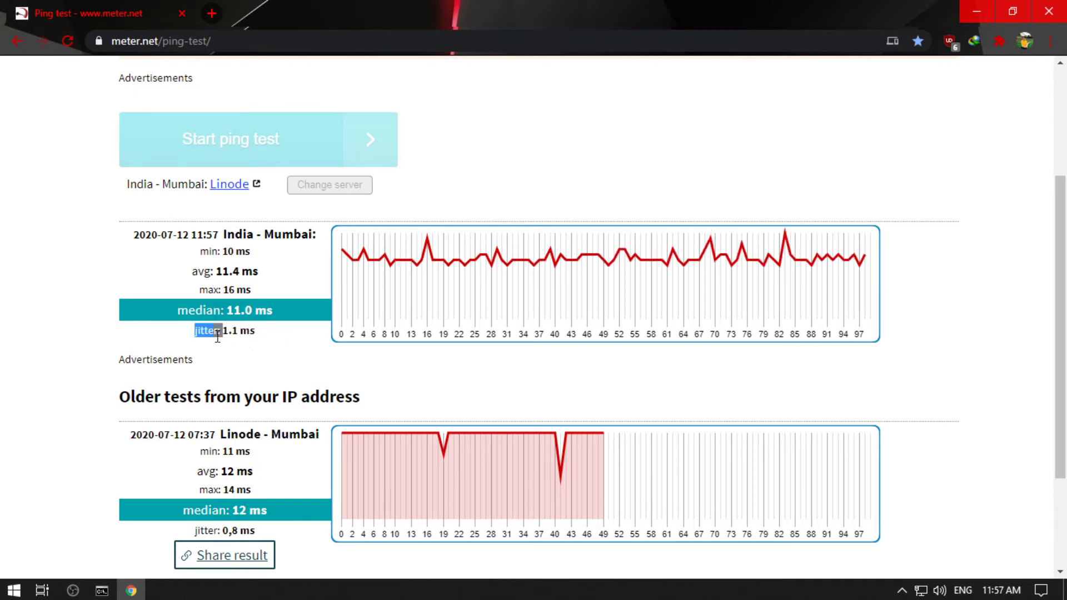
pyautogui.moveTo(254, 331)
pyautogui.mouseDown()
pyautogui.moveTo(205, 333)
pyautogui.moveTo(255, 333)
pyautogui.mouseUp()
pyautogui.click(273, 335)
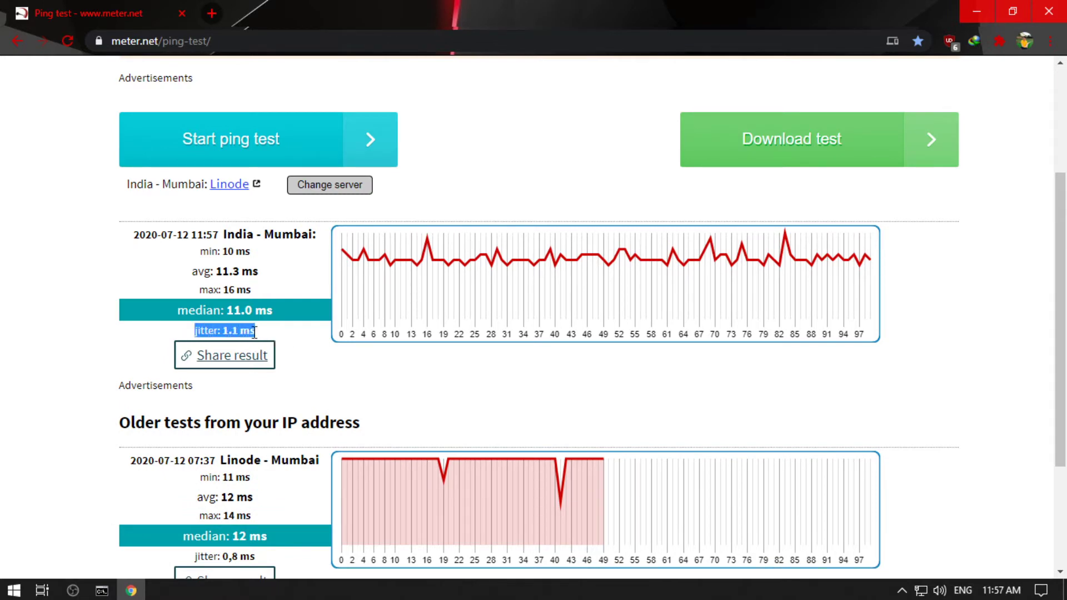
pyautogui.click(230, 333)
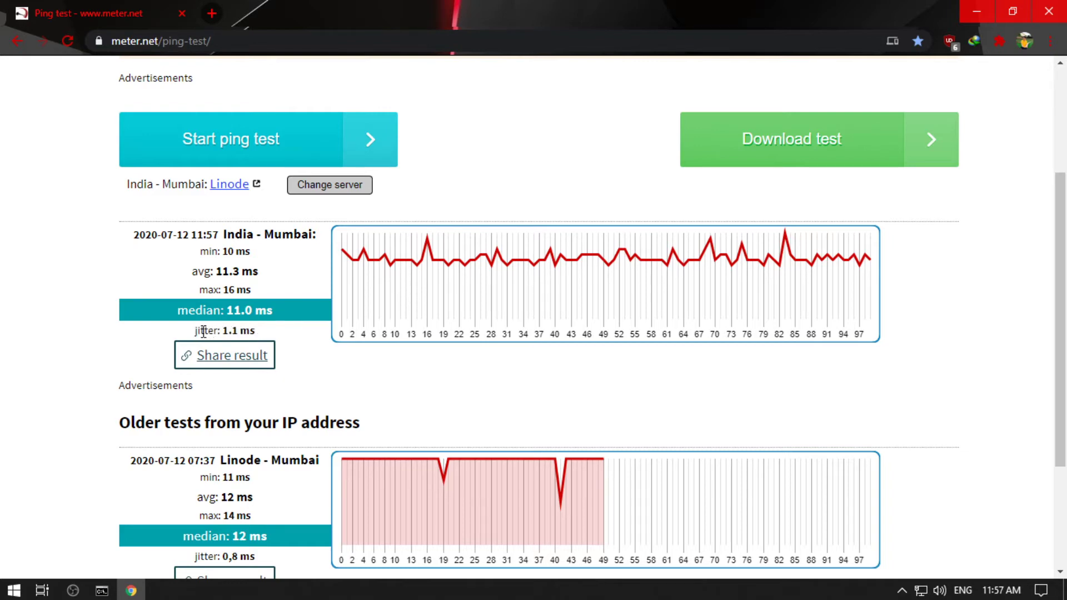
pyautogui.moveTo(204, 331); pyautogui.dragTo(268, 339)
pyautogui.moveTo(192, 336); pyautogui.dragTo(260, 336)
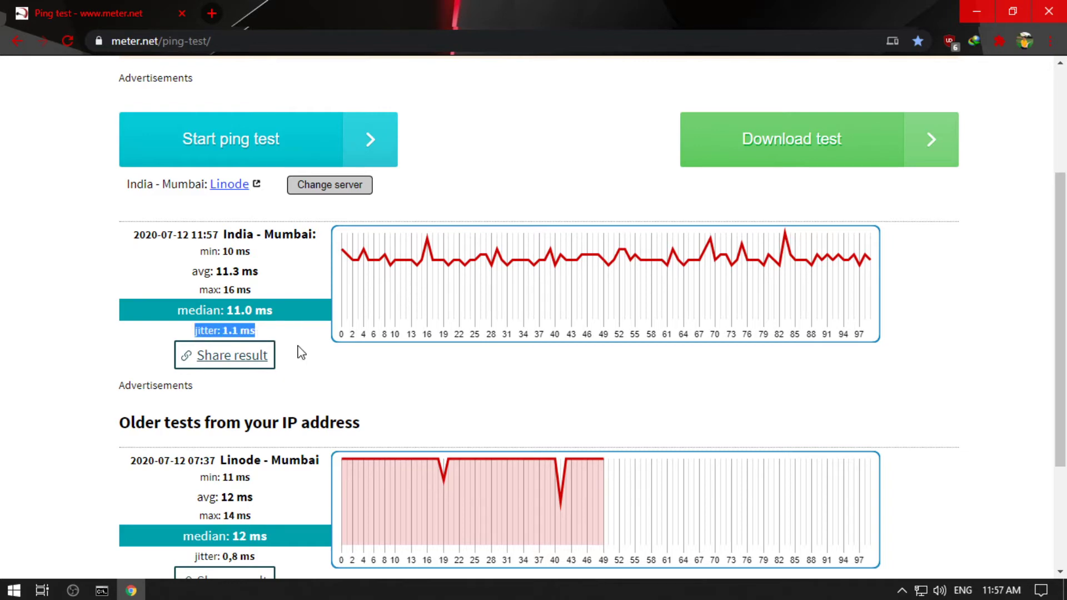
pyautogui.click(322, 334)
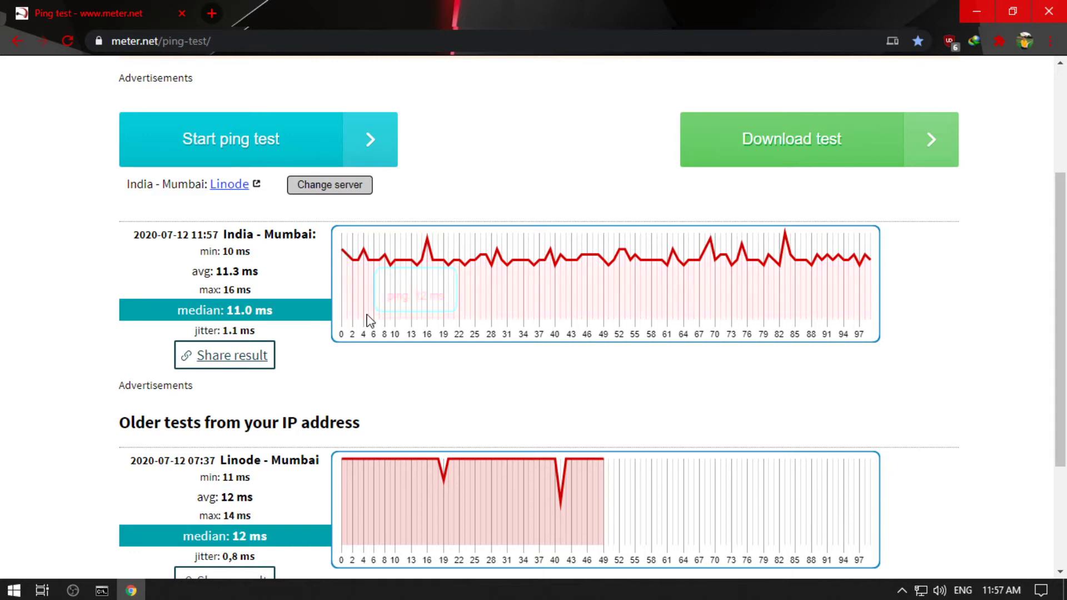
pyautogui.tripleClick(206, 328)
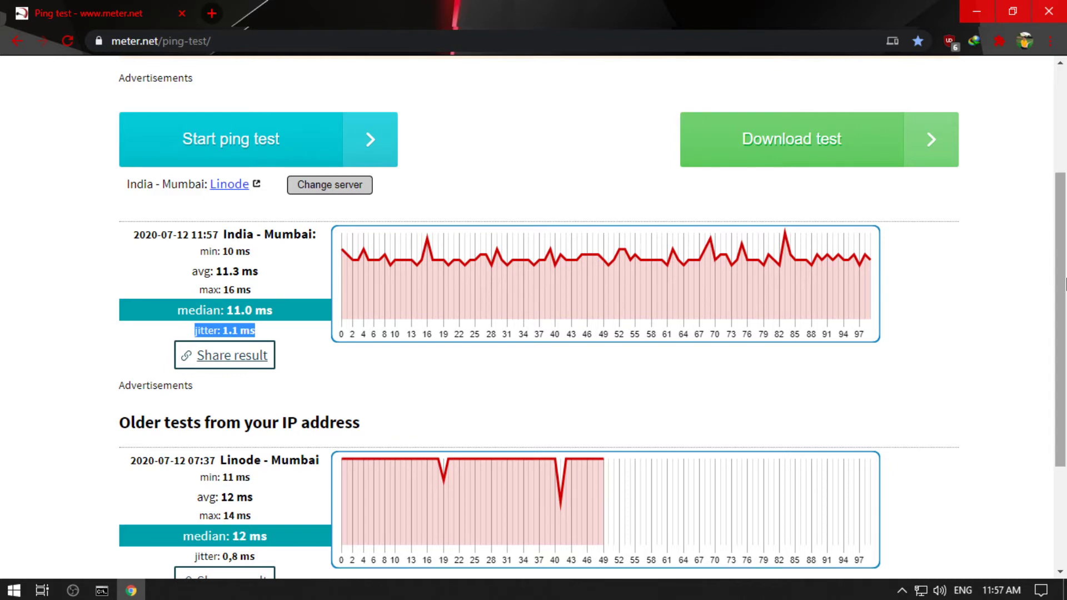
# Read the explanation of ping below the older tests, including its units and the usual values for cable connections.
pyautogui.scroll(-3, 1065, 284)
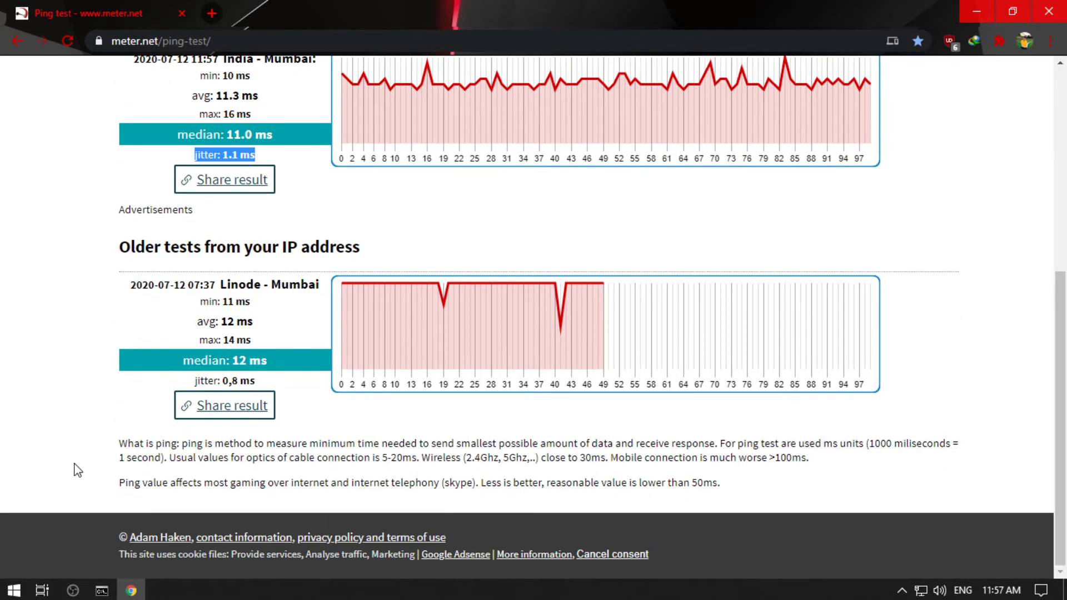
pyautogui.moveTo(123, 447); pyautogui.dragTo(239, 449)
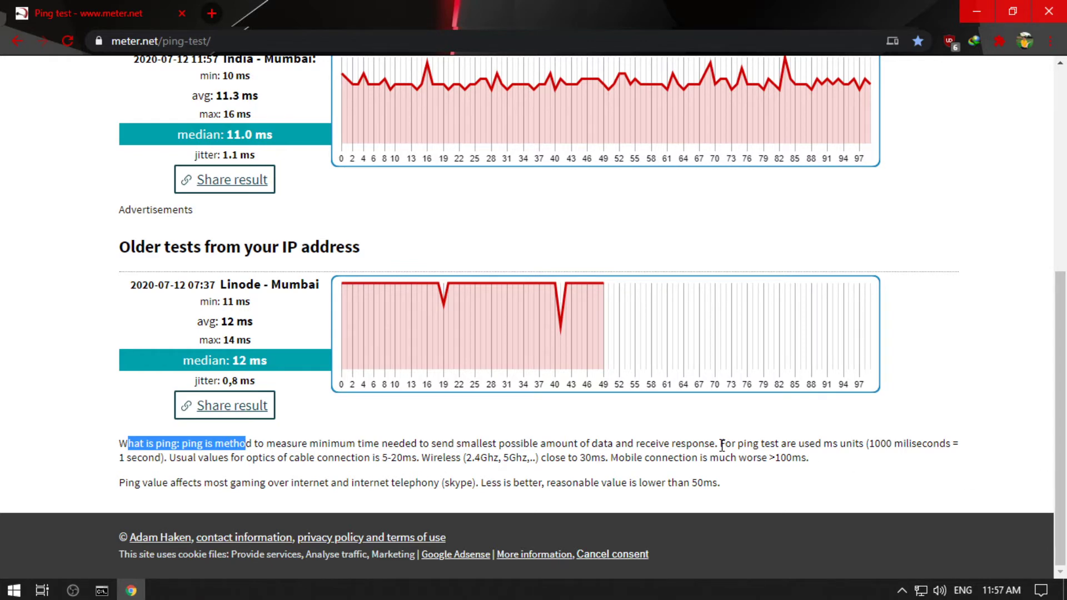
pyautogui.moveTo(721, 446); pyautogui.dragTo(859, 448)
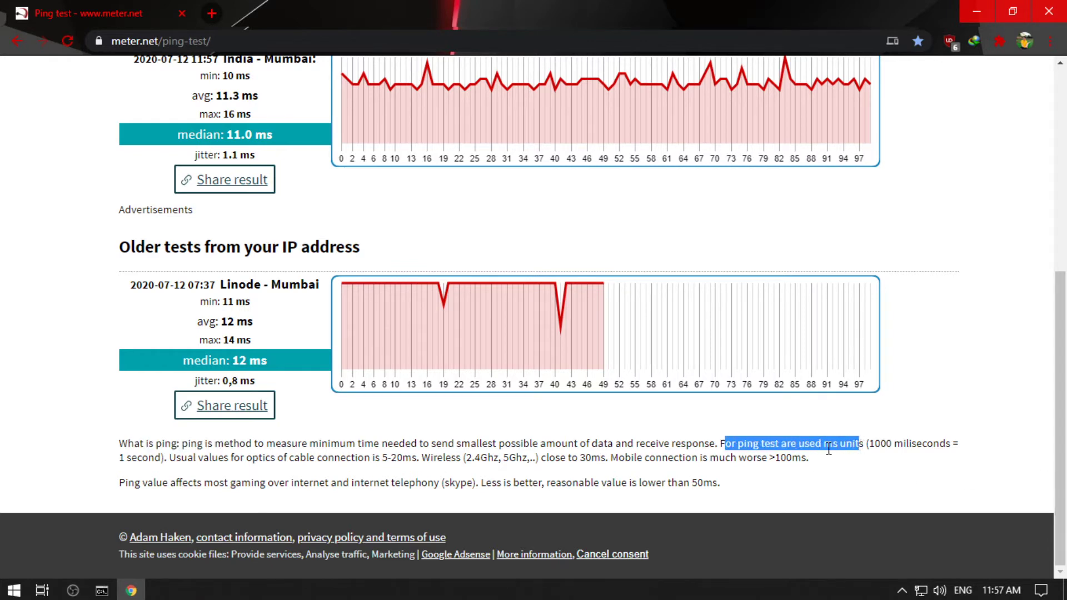
pyautogui.moveTo(169, 457); pyautogui.dragTo(381, 458)
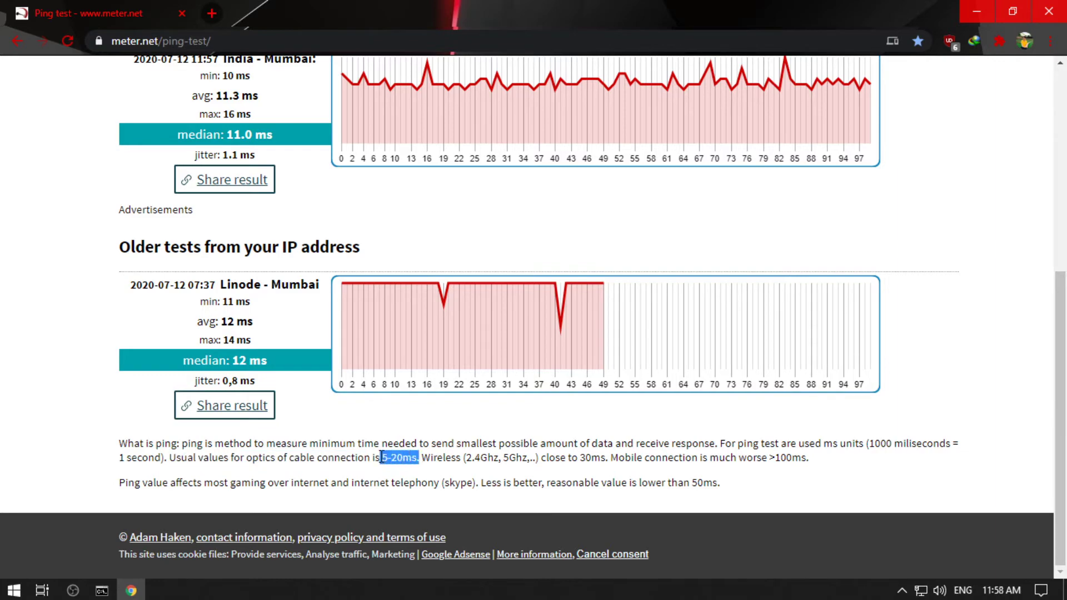
pyautogui.click(389, 458)
pyautogui.scroll(3, 331, 337)
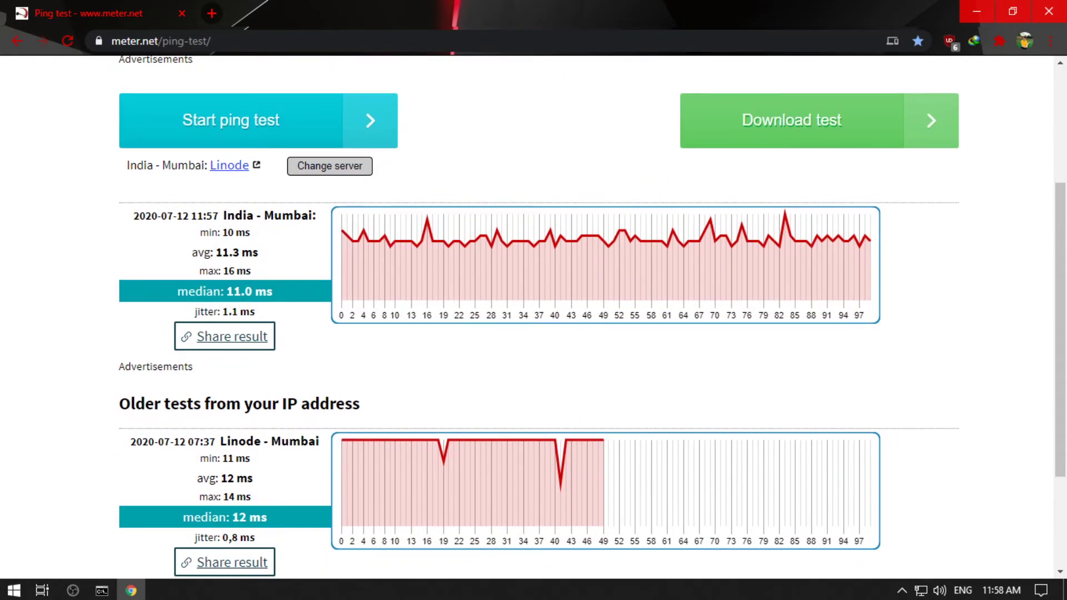
pyautogui.scroll(-3, 440, 439)
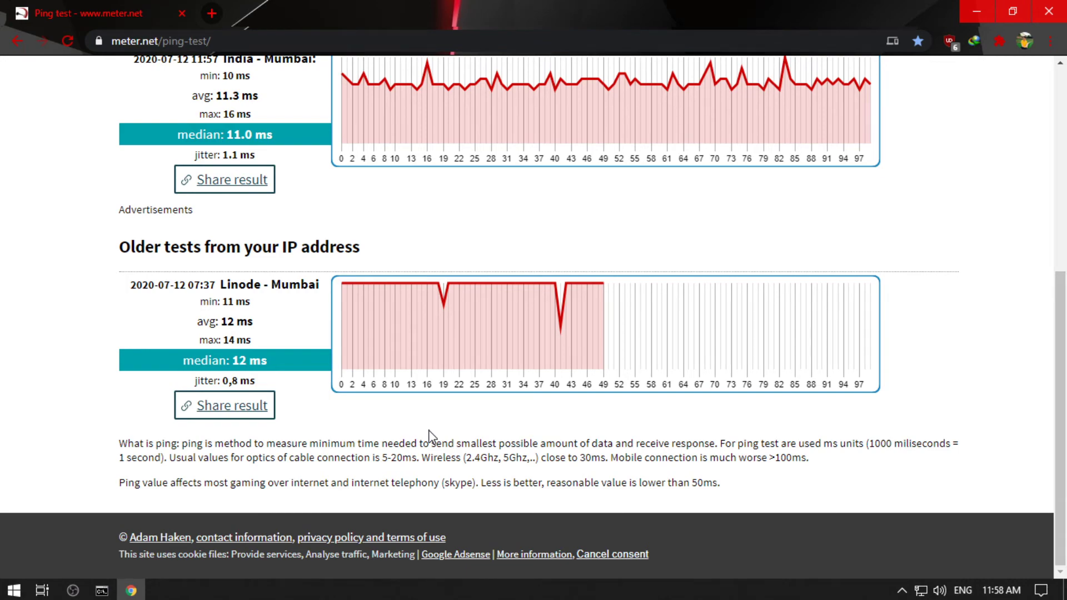
# Recheck the jitter value of the India - Mumbai result and look over the rest of the ping test page.
pyautogui.scroll(6, 303, 184)
pyautogui.moveTo(273, 470); pyautogui.dragTo(155, 472)
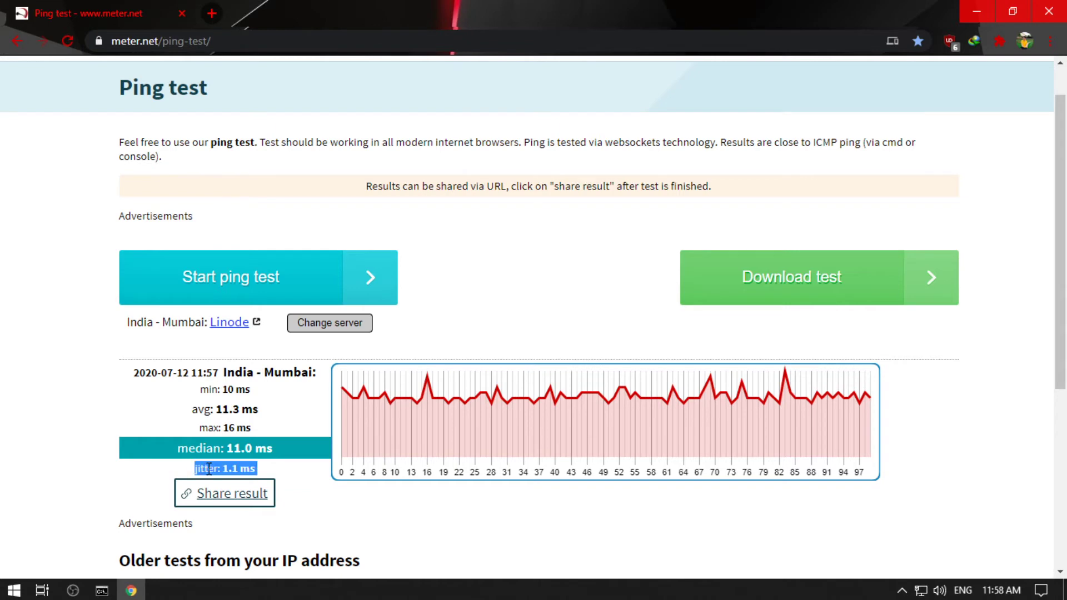
pyautogui.click(283, 475)
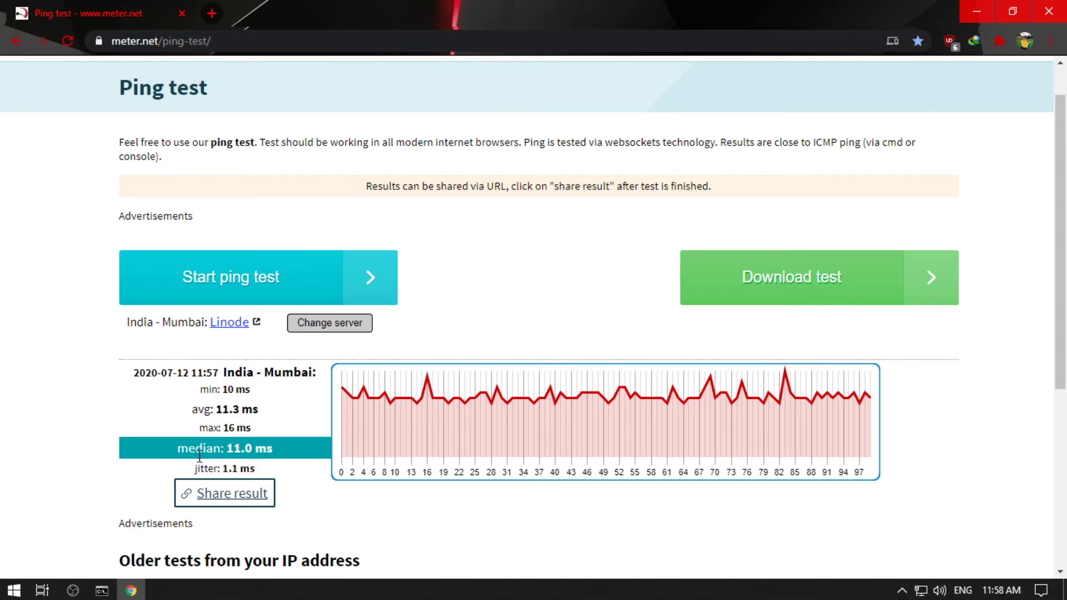
pyautogui.moveTo(196, 468); pyautogui.dragTo(291, 475)
pyautogui.click(295, 474)
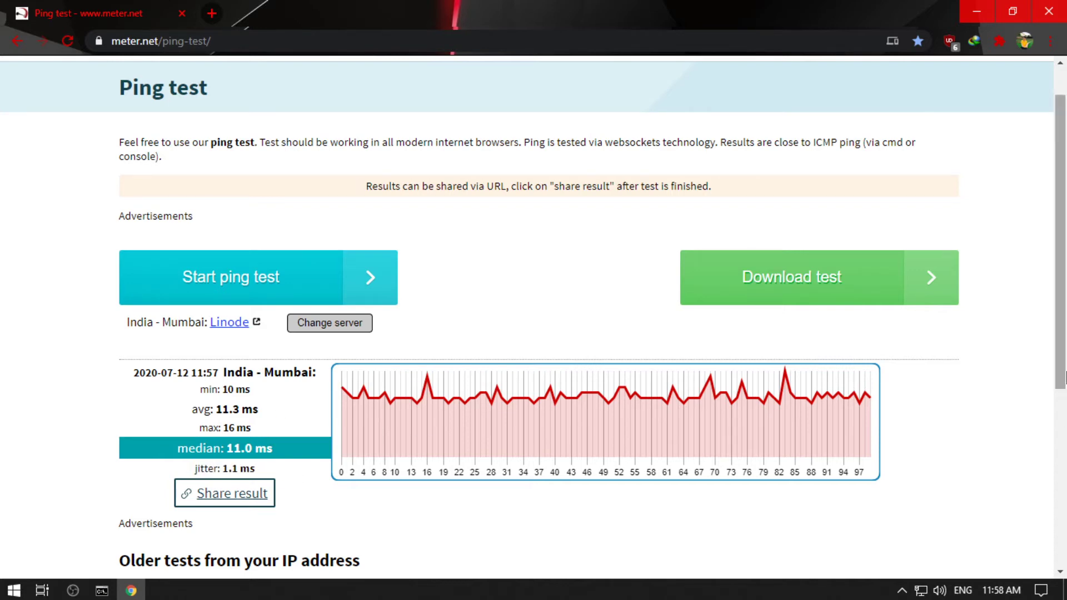
pyautogui.moveTo(1063, 229); pyautogui.dragTo(1066, 232)
pyautogui.scroll(-4, 981, 328)
pyautogui.scroll(4, 321, 150)
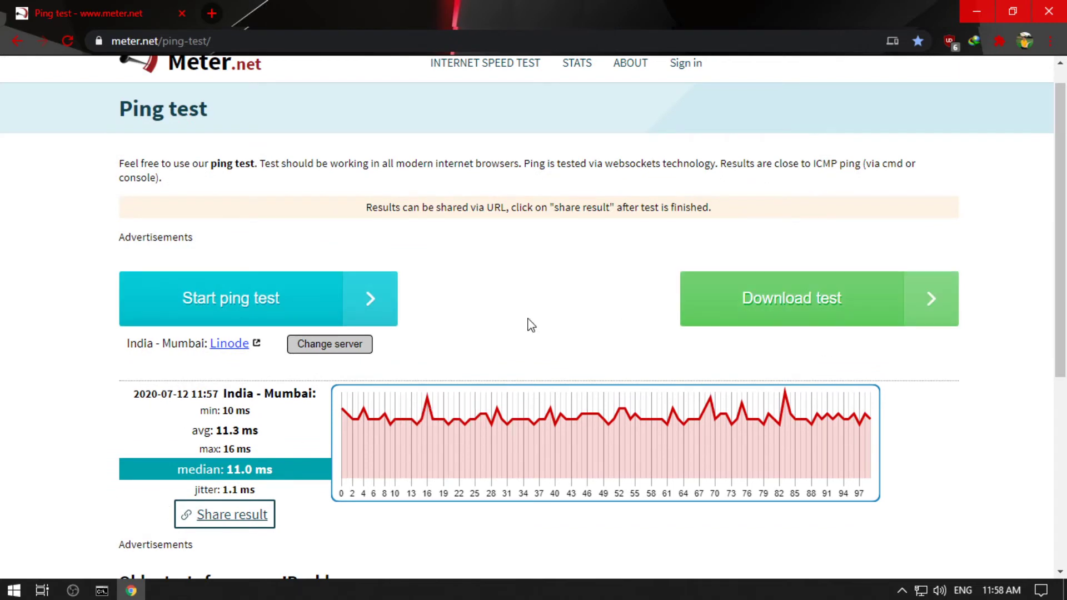
pyautogui.click(209, 14)
pyautogui.click(181, 14)
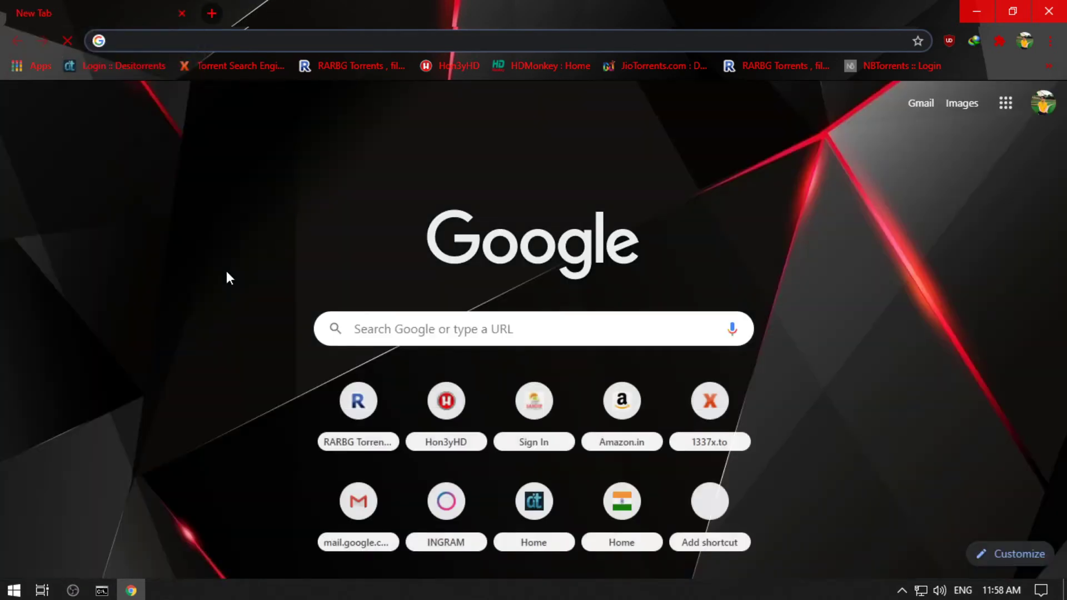
pyautogui.click(368, 321)
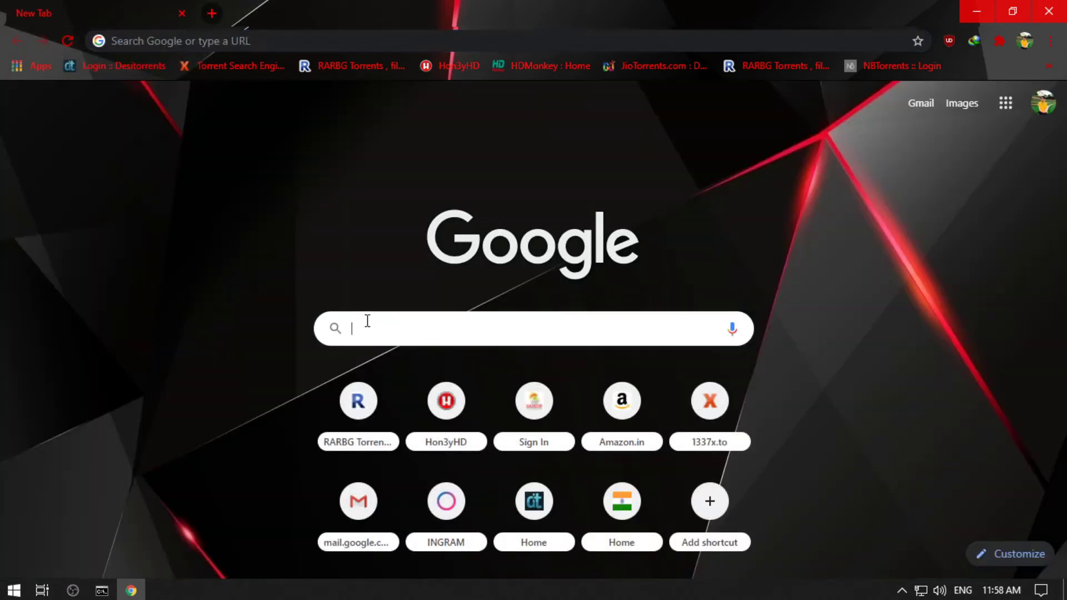
pyautogui.write('pug')
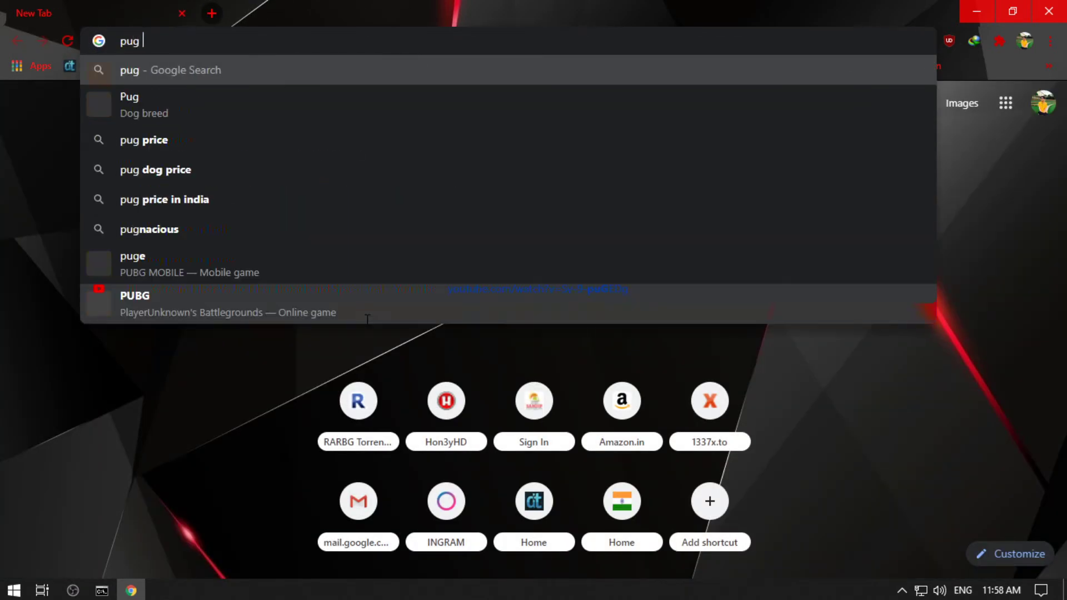
pyautogui.press('BackSpace')
pyautogui.press('BackSpace')
pyautogui.write('ing ')
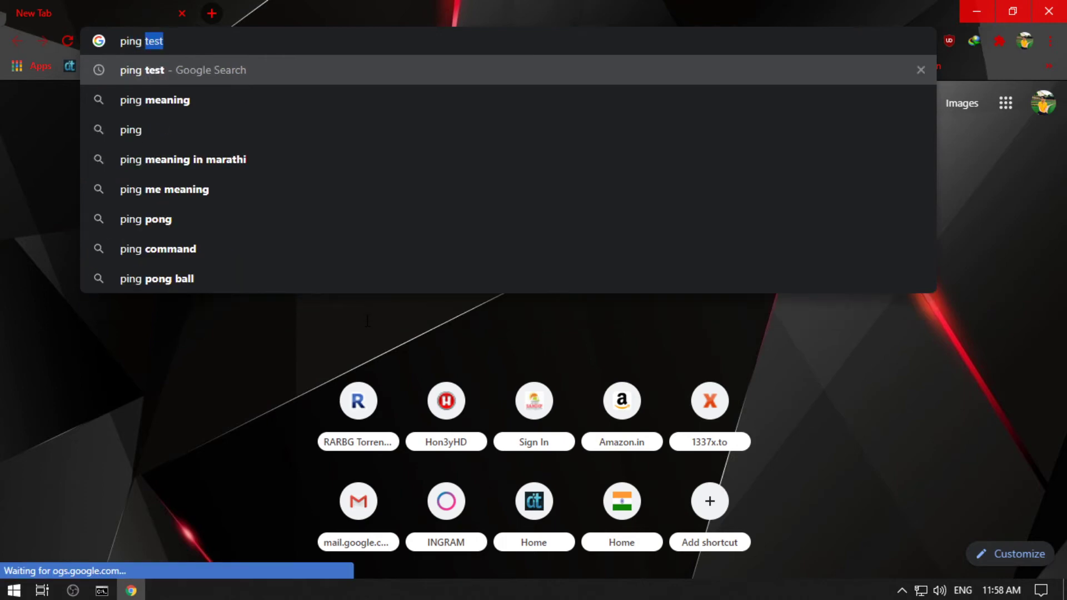
pyautogui.write('plooter')
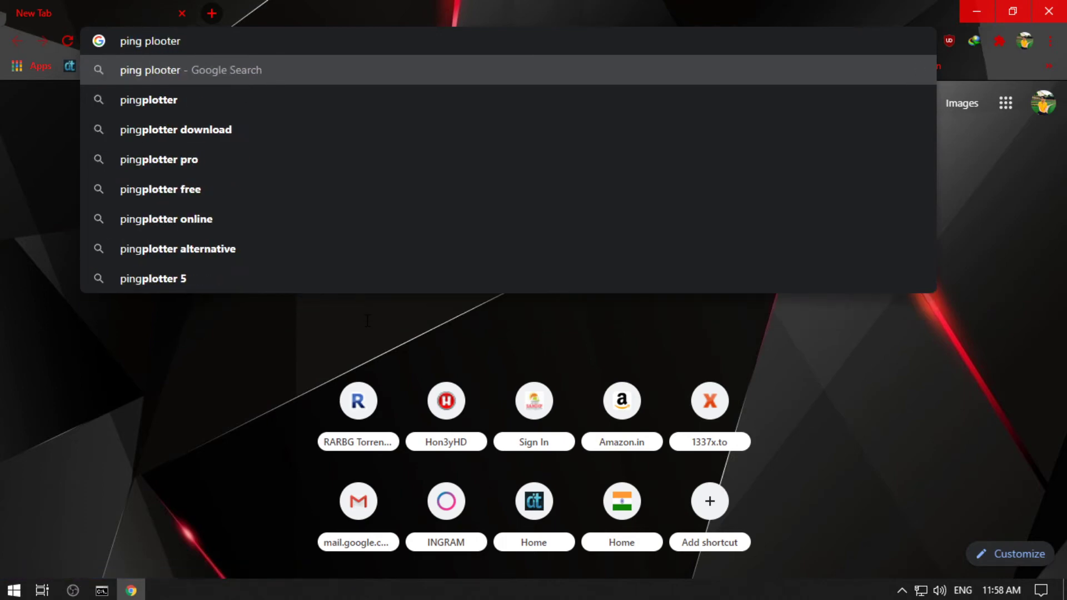
pyautogui.press('Down')
pyautogui.press('Return')
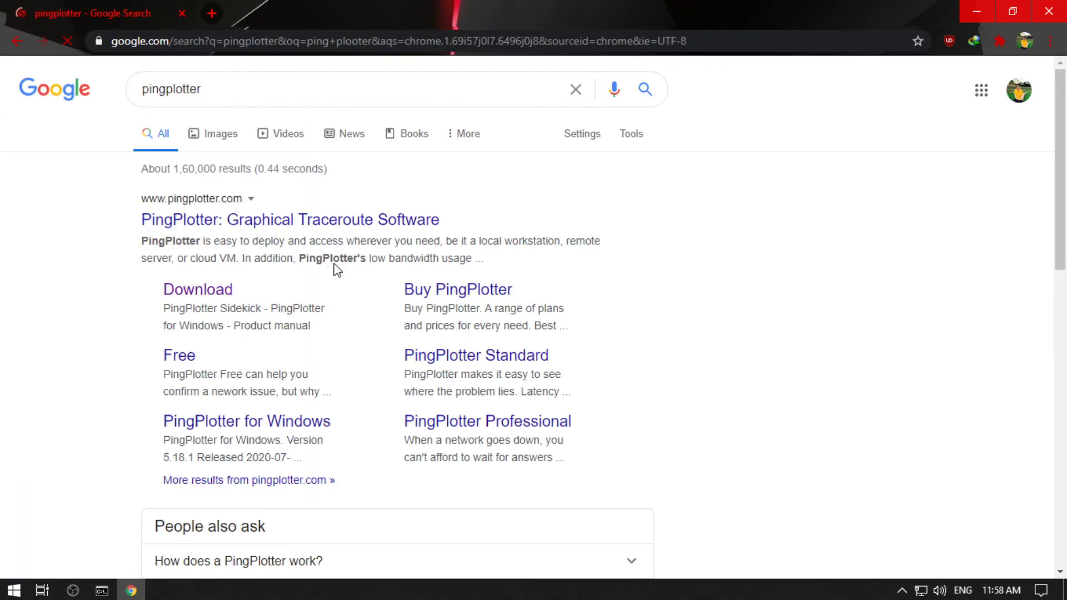
pyautogui.click(276, 224)
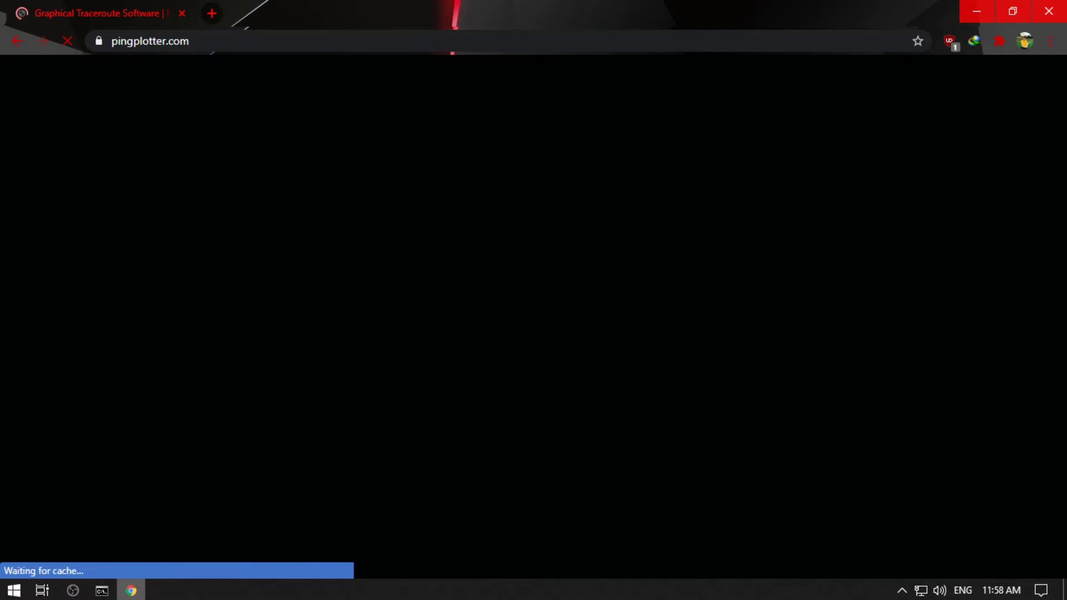
# Look over the PingPlotter home page and read its "Pinpoint Network Problems" introduction.
pyautogui.moveTo(131, 591)
pyautogui.scroll(-3, 1063, 145)
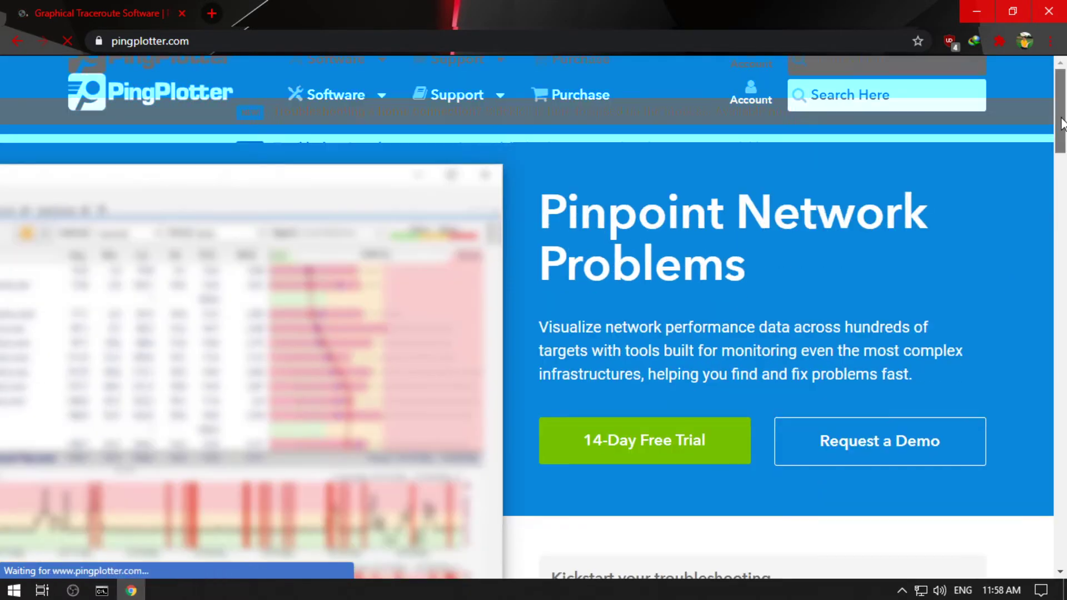
pyautogui.scroll(-4, 1063, 145)
pyautogui.scroll(6, 796, 229)
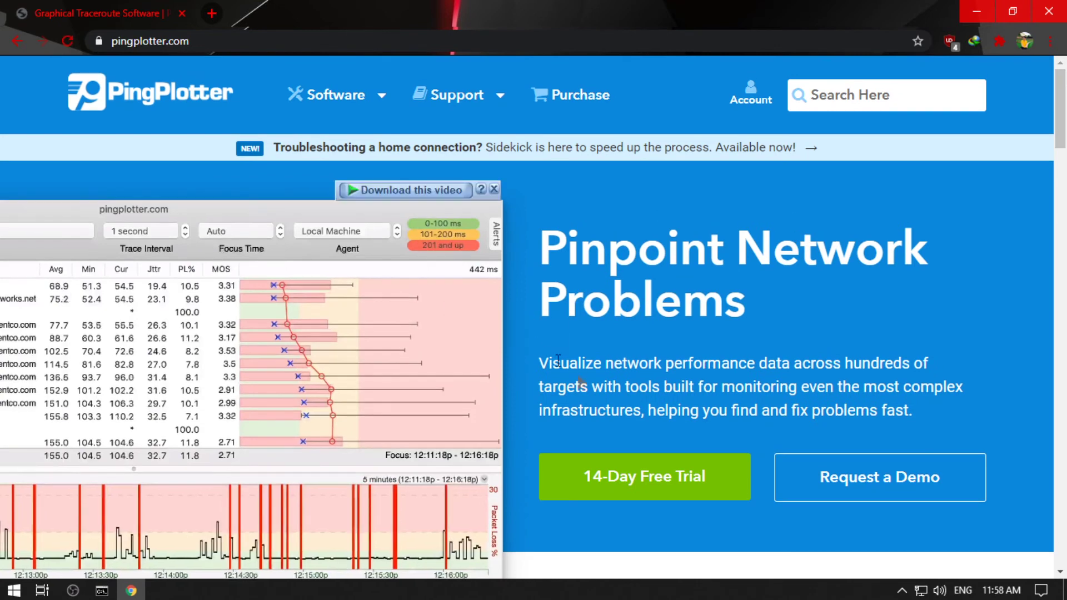
pyautogui.moveTo(551, 238); pyautogui.dragTo(733, 298)
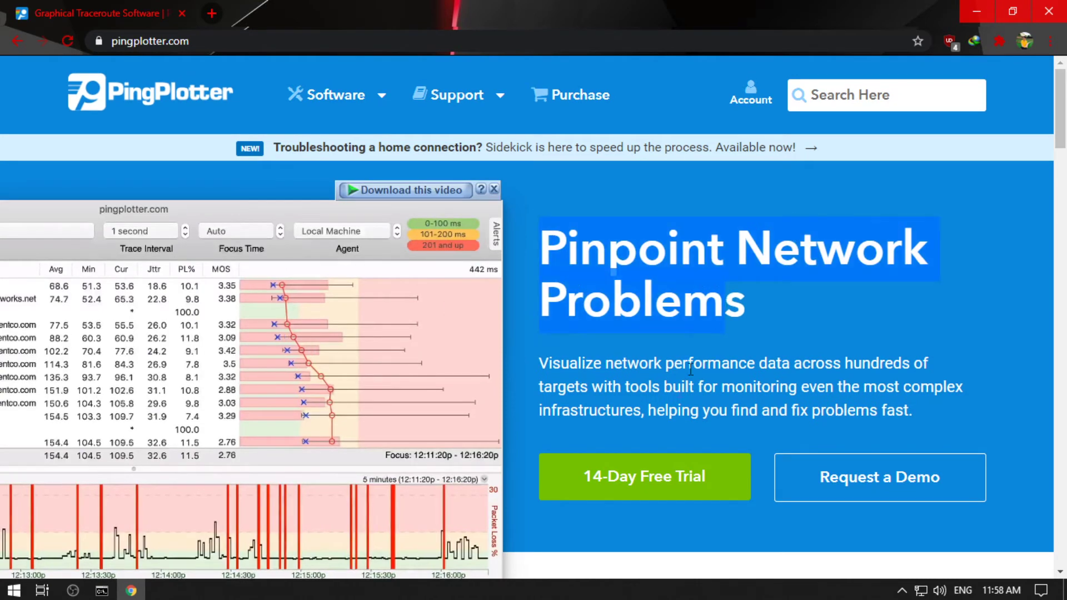
pyautogui.click(672, 407)
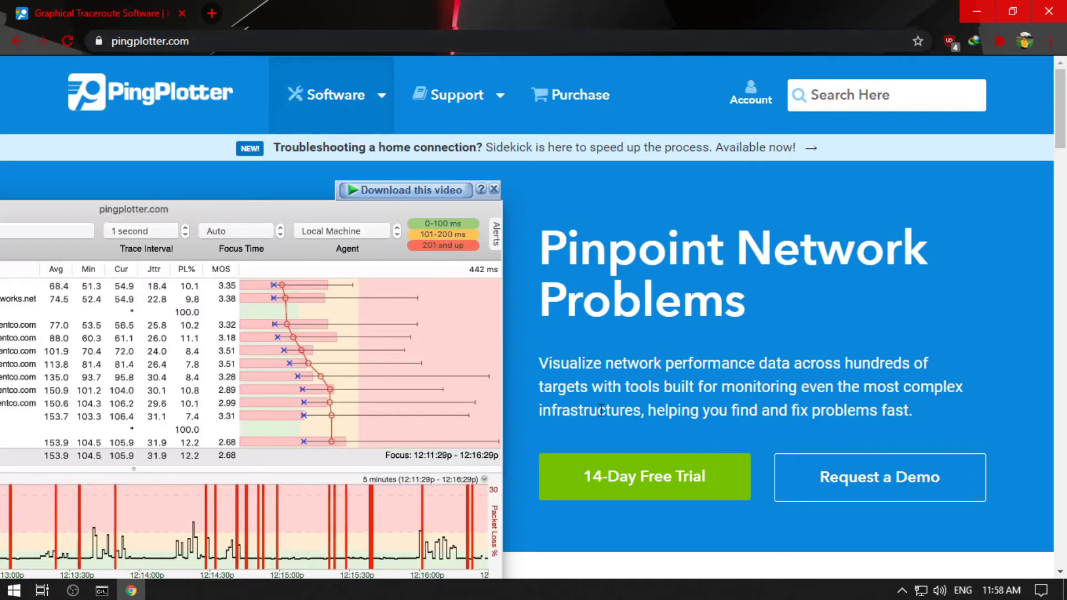
# Open the PingPlotter download page from the home page and look over the Windows download offered there.
pyautogui.scroll(-3, 645, 336)
pyautogui.click(646, 341)
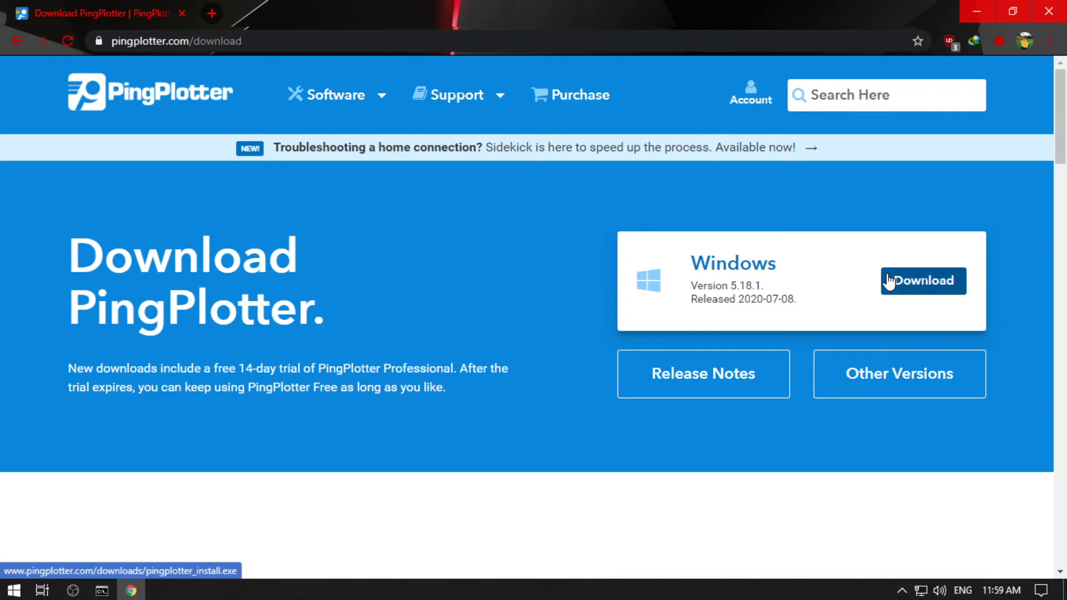
pyautogui.moveTo(1063, 148); pyautogui.dragTo(1063, 248)
pyautogui.moveTo(1060, 211); pyautogui.dragTo(1059, 110)
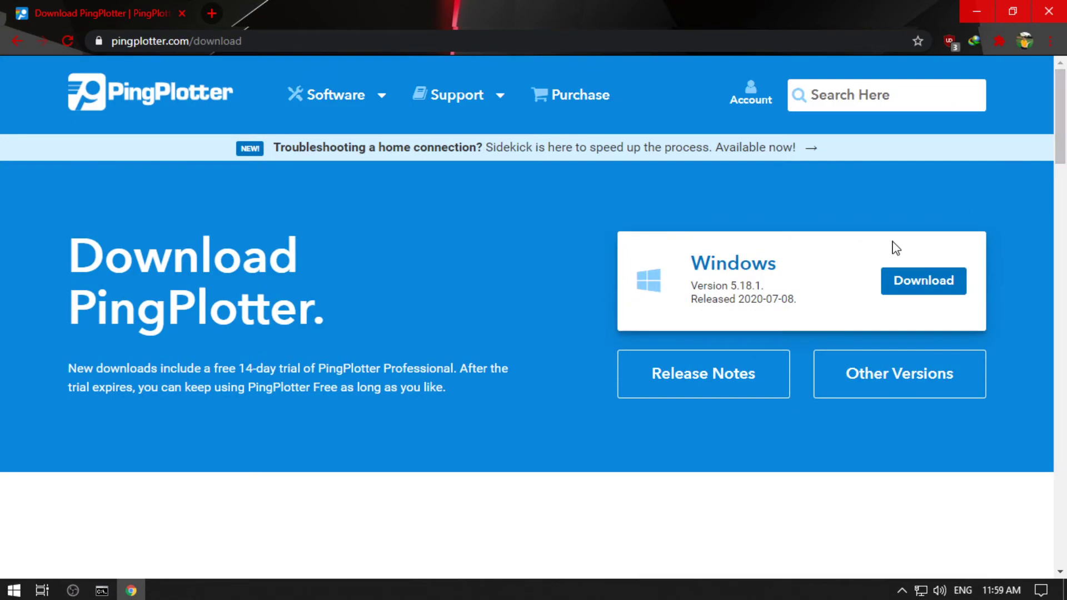
# Minimize the browser, open the offline printable manual from the installed PingPlotter 5 program group, and close it again.
pyautogui.click(980, 3)
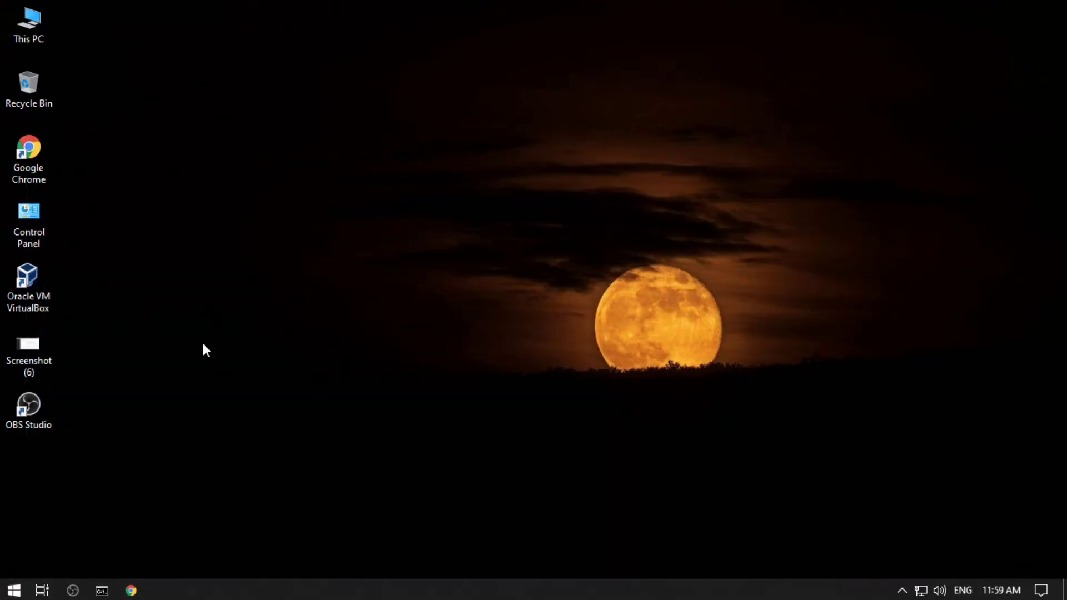
pyautogui.press('super')
pyautogui.scroll(-5, 119, 406)
pyautogui.scroll(-10, 119, 403)
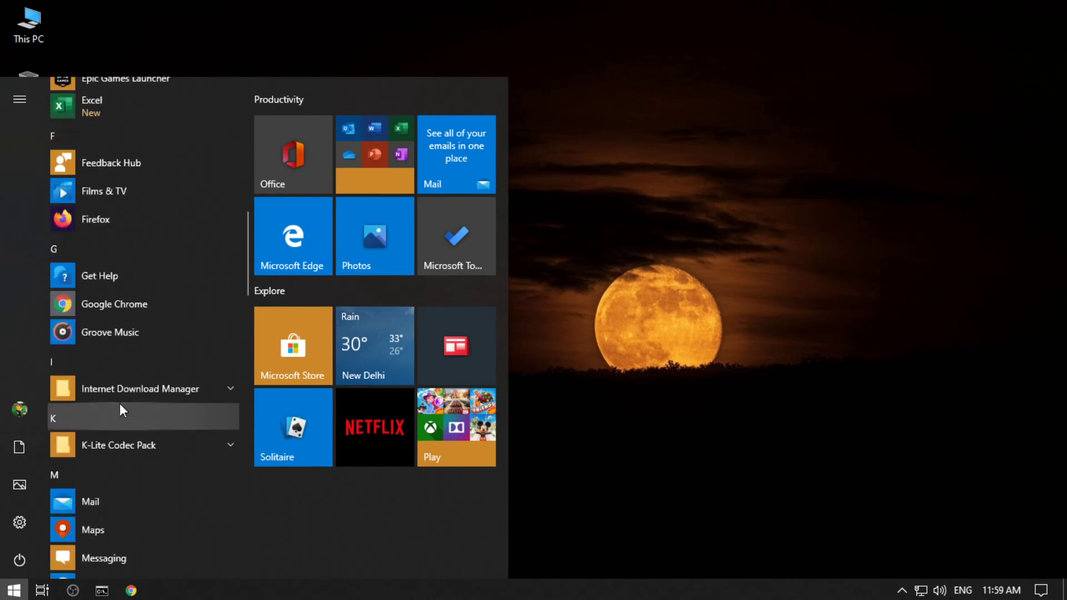
pyautogui.scroll(-8, 119, 403)
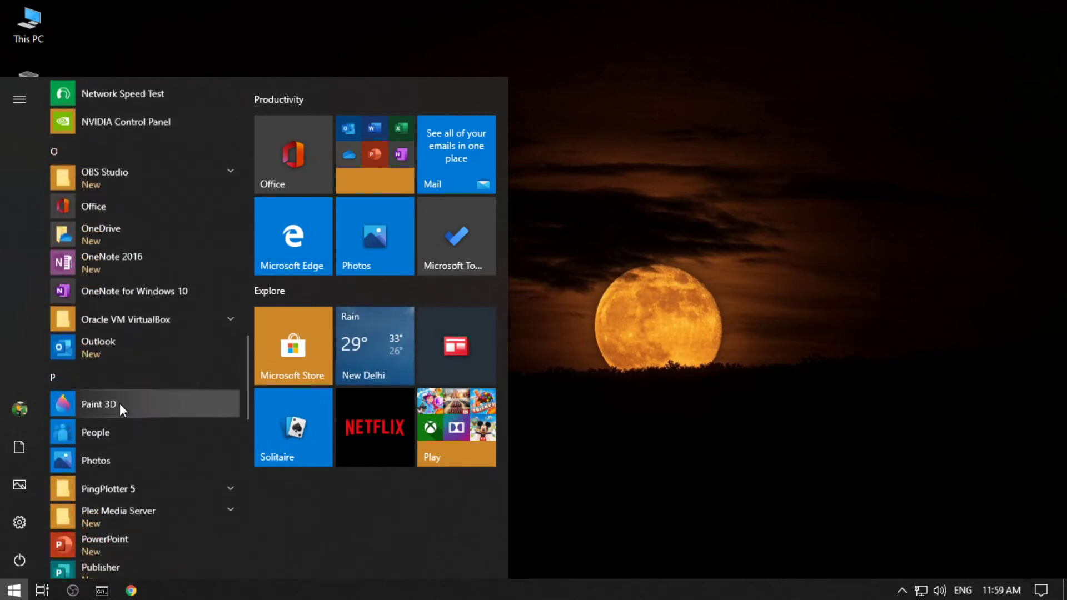
pyautogui.click(133, 342)
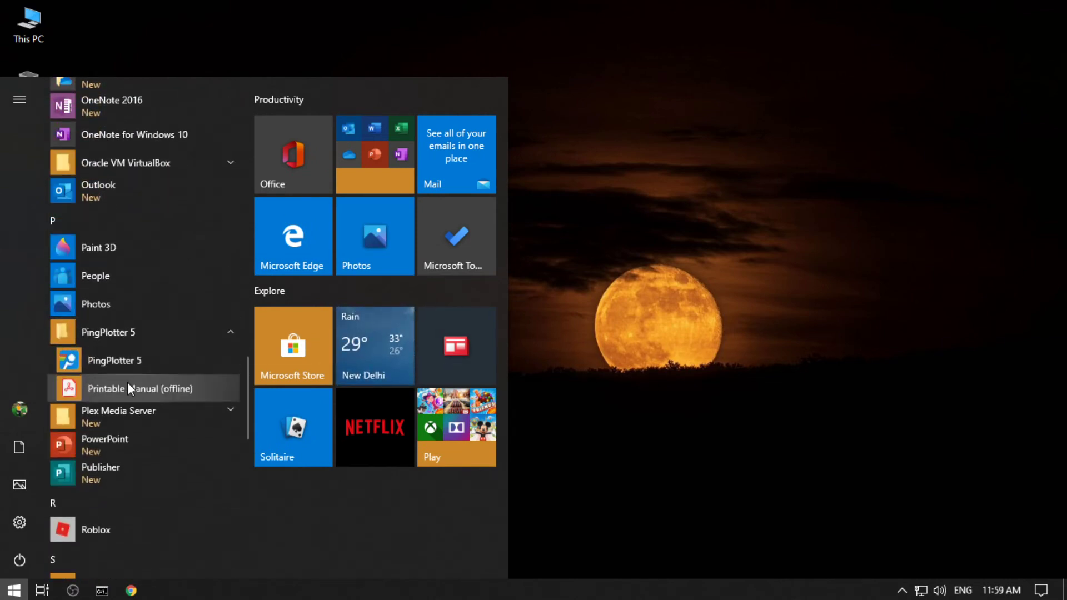
pyautogui.click(125, 362)
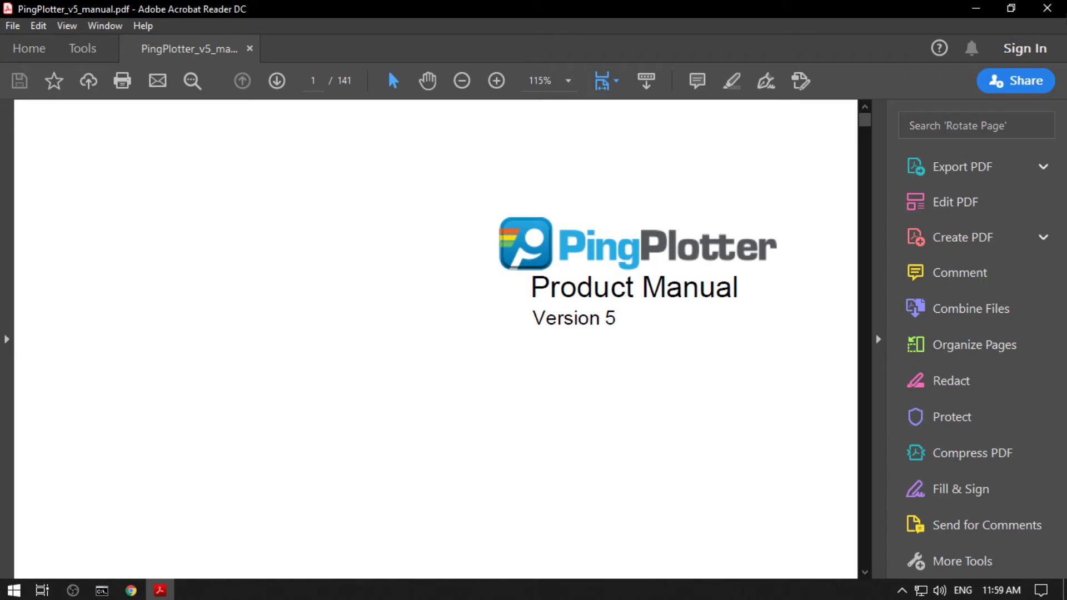
pyautogui.hotkey('alt', 'F4')
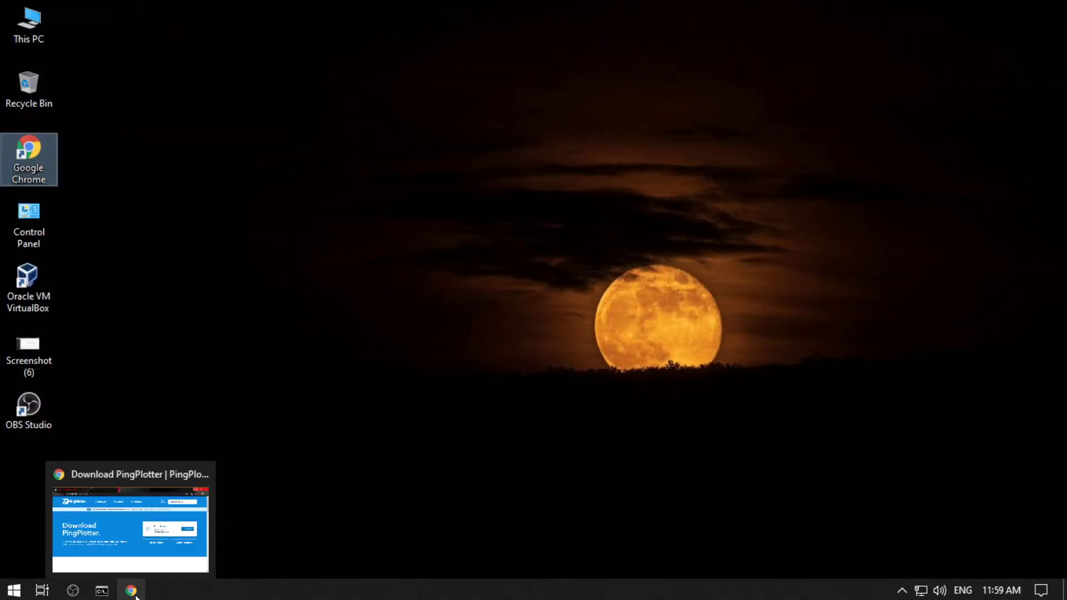
# Minimize the browser, launch PingPlotter 5 from its installed program group, and dismiss the welcome dialog.
pyautogui.click(132, 590)
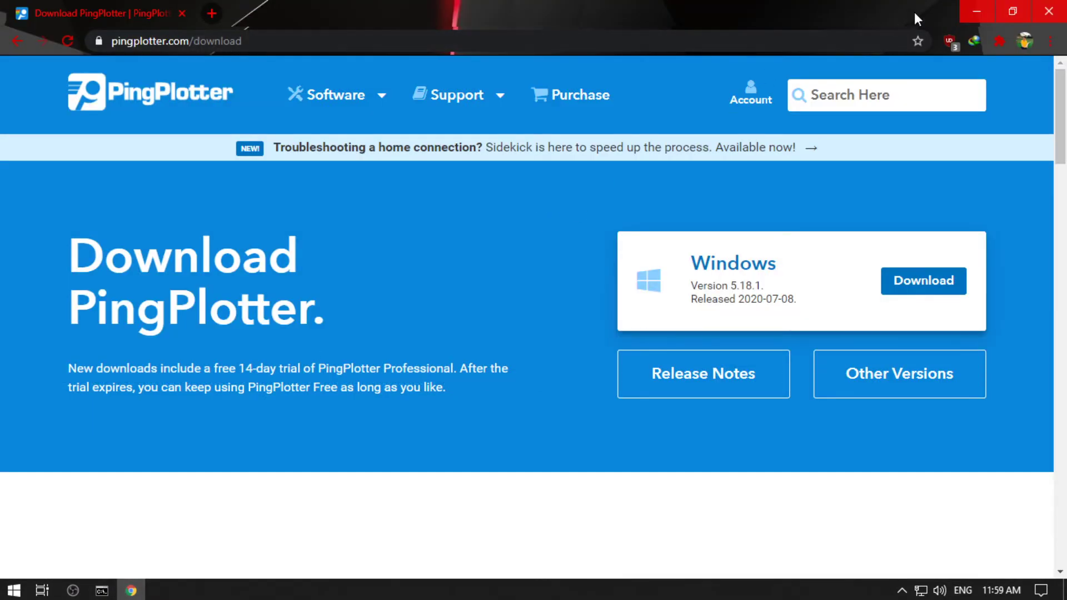
pyautogui.click(967, 10)
pyautogui.click(14, 591)
pyautogui.scroll(-2, 65, 462)
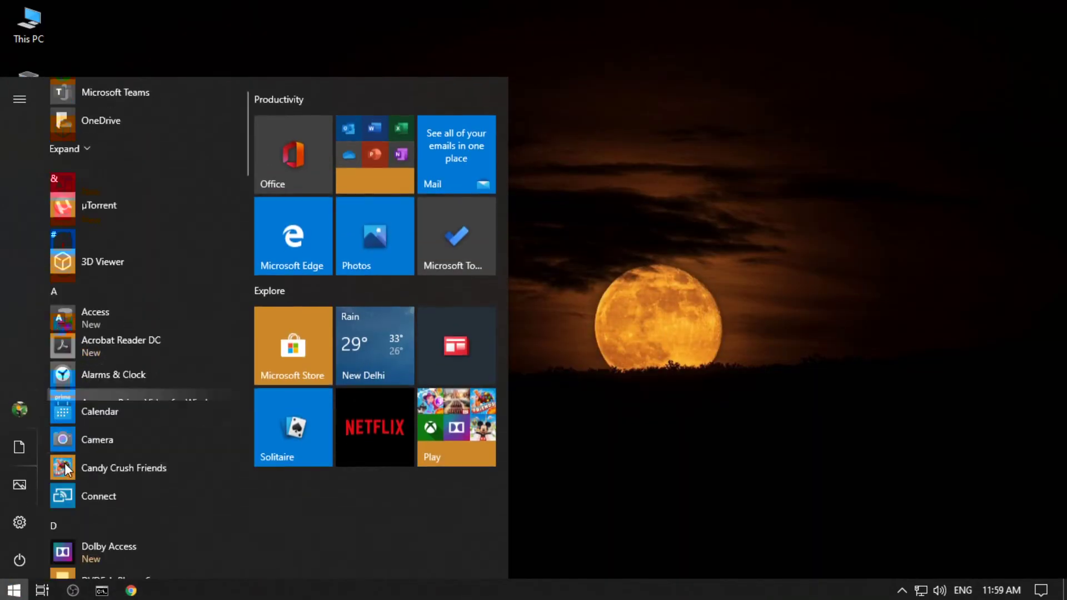
pyautogui.scroll(-10, 65, 462)
pyautogui.scroll(-2, 131, 523)
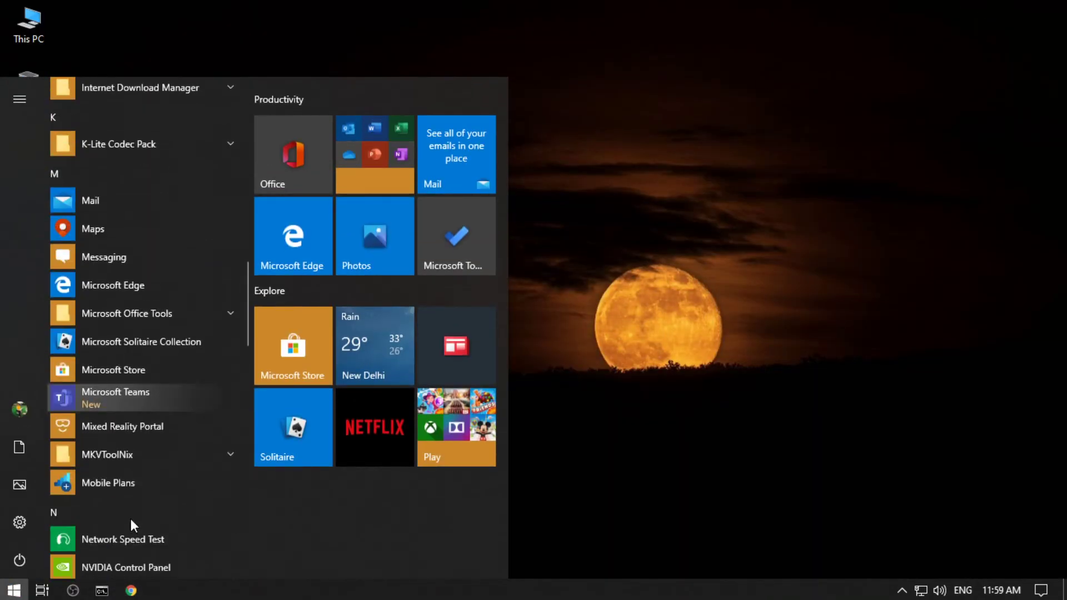
pyautogui.scroll(-10, 131, 518)
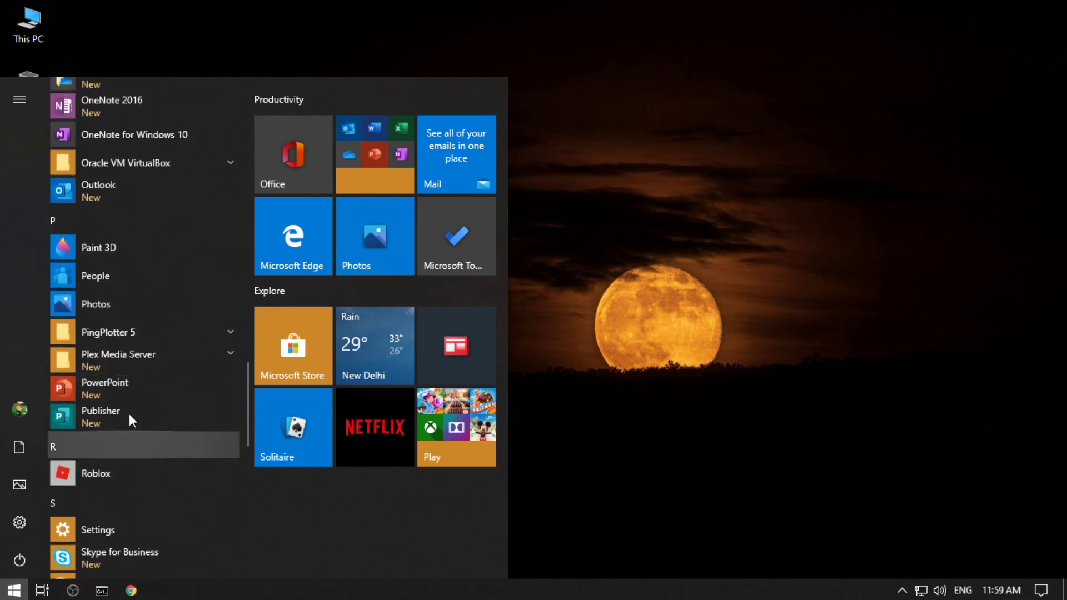
pyautogui.click(139, 334)
pyautogui.click(112, 365)
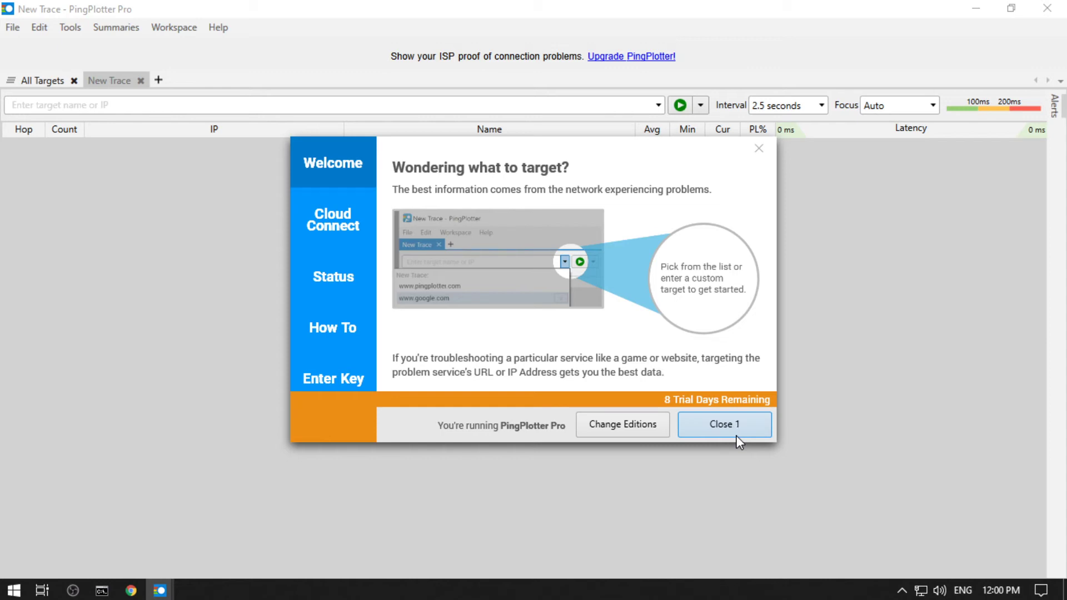
pyautogui.click(737, 435)
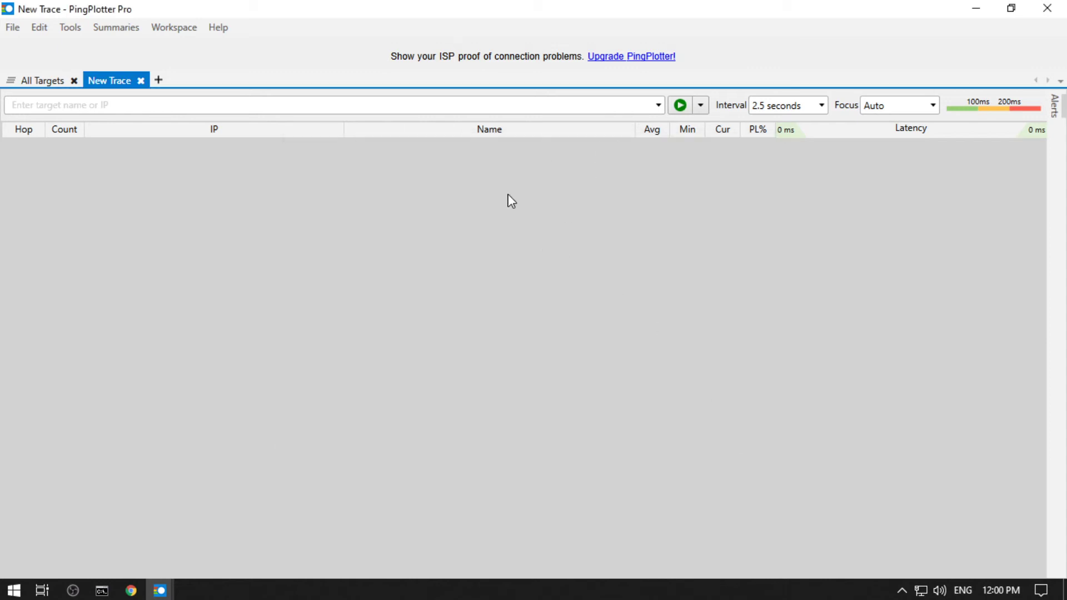
pyautogui.click(421, 304)
pyautogui.click(658, 105)
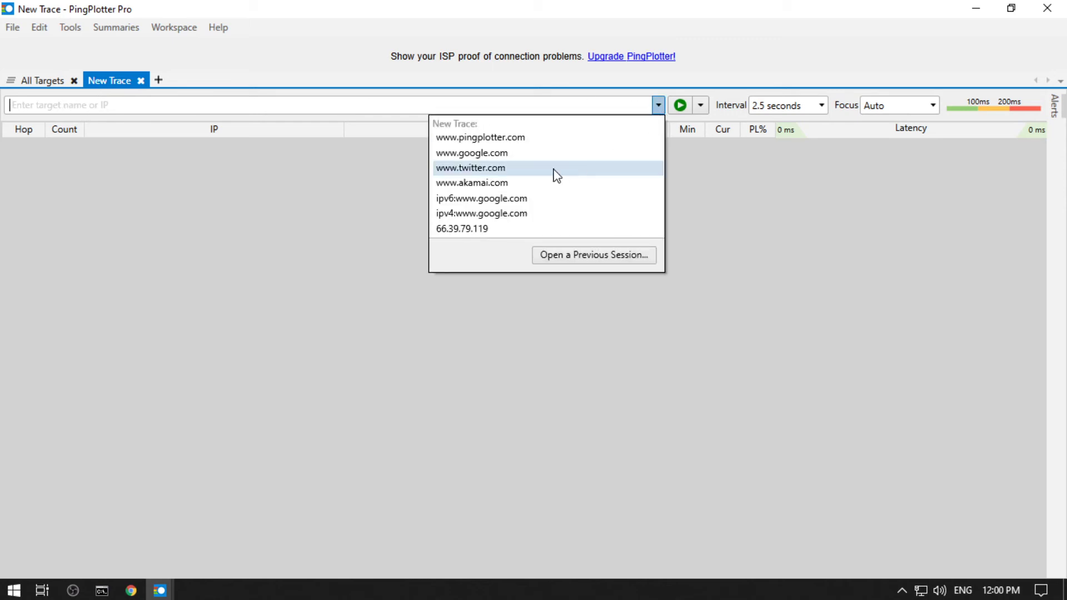
pyautogui.click(497, 156)
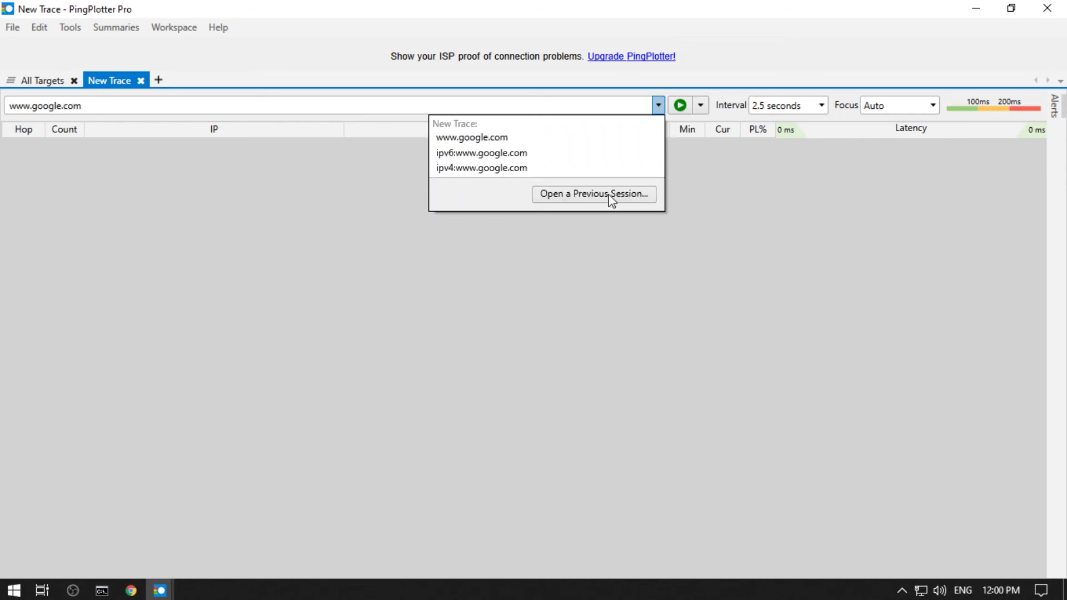
pyautogui.click(444, 133)
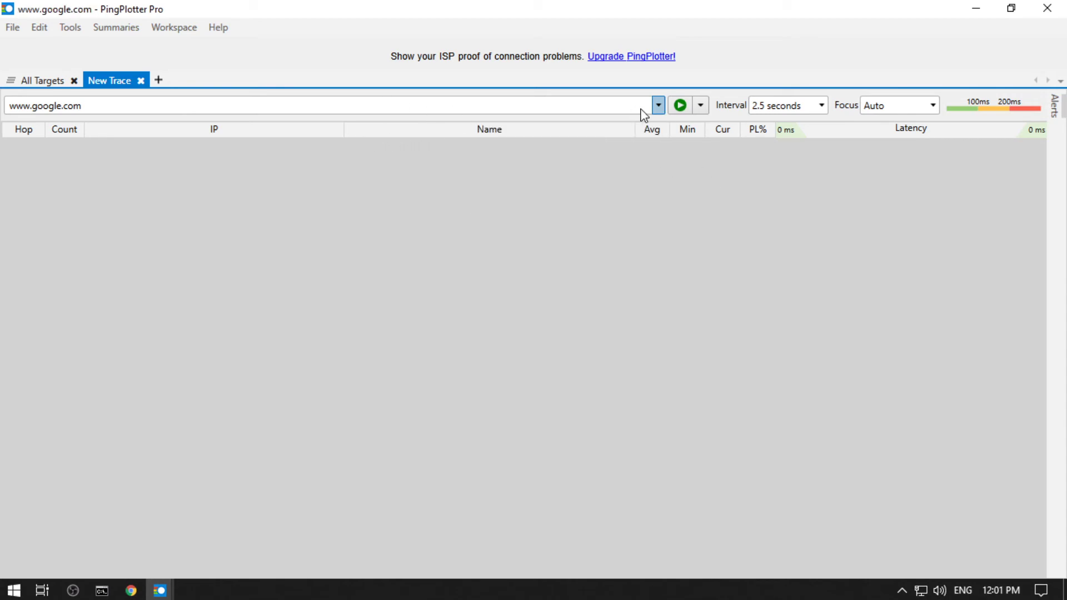
pyautogui.click(680, 107)
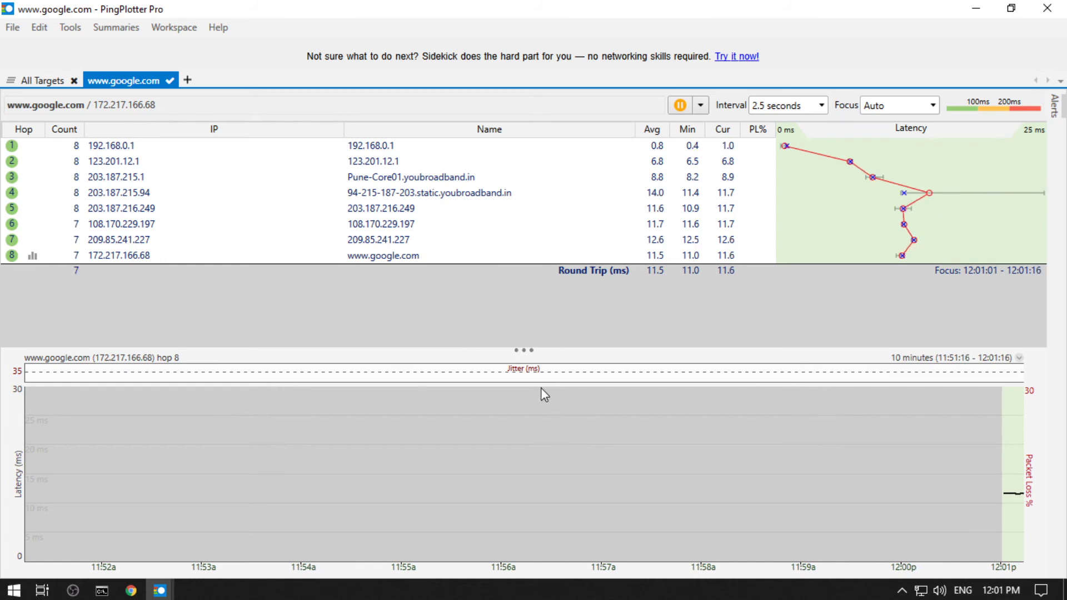
pyautogui.click(530, 372)
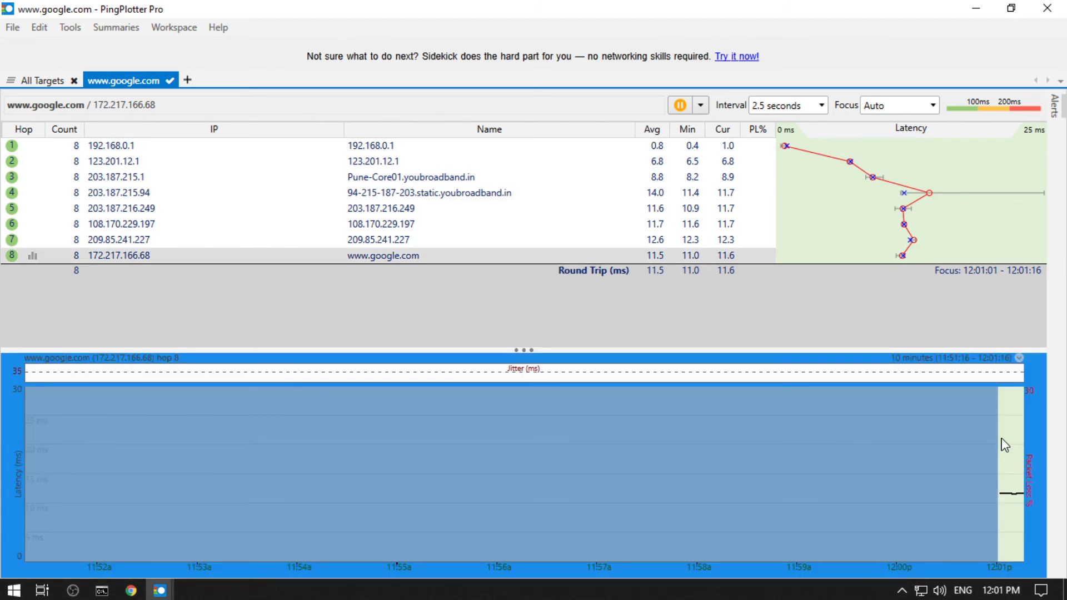
pyautogui.click(943, 296)
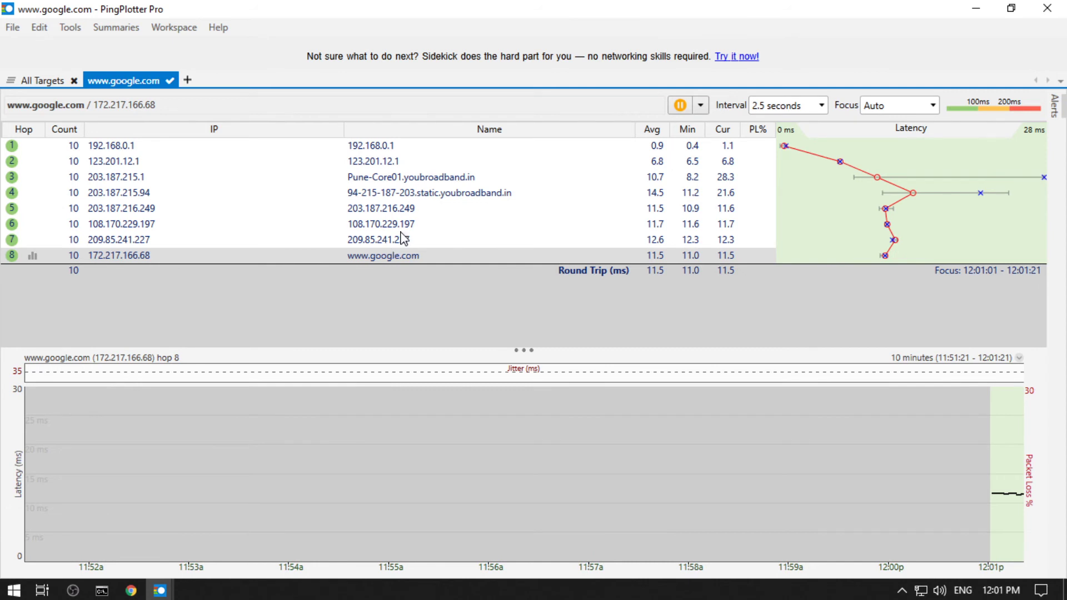
pyautogui.click(76, 260)
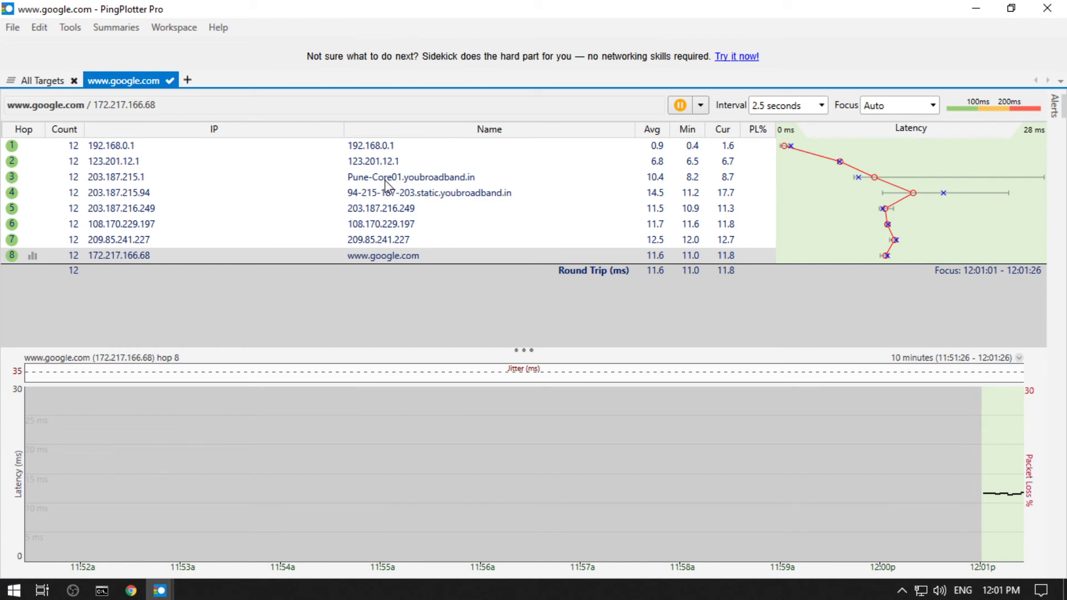
# Go through the first five hops of the route one by one, comparing their names and latencies.
pyautogui.click(405, 147)
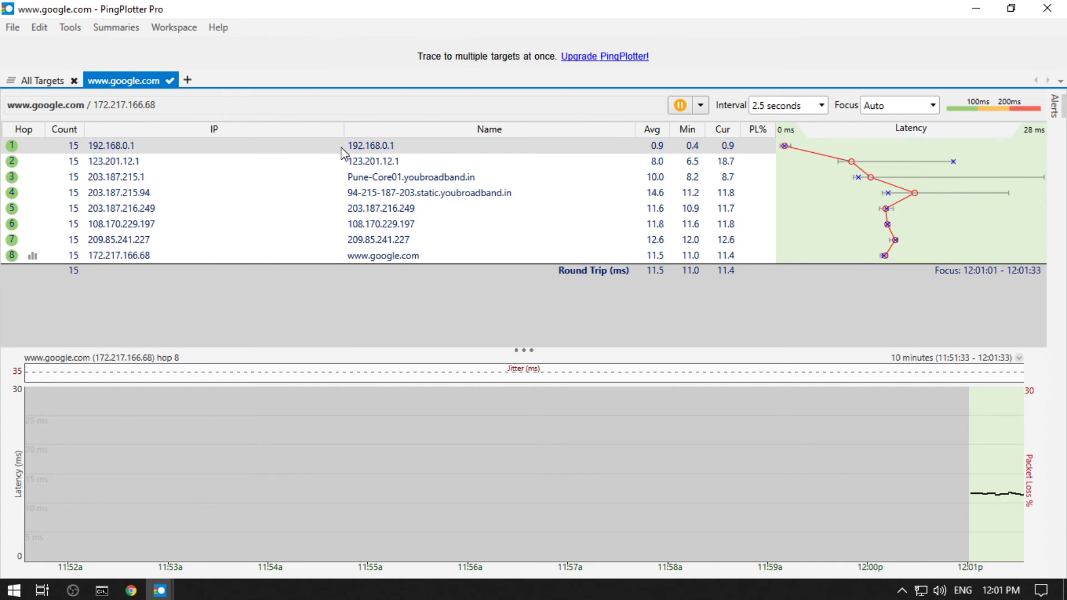
pyautogui.click(379, 163)
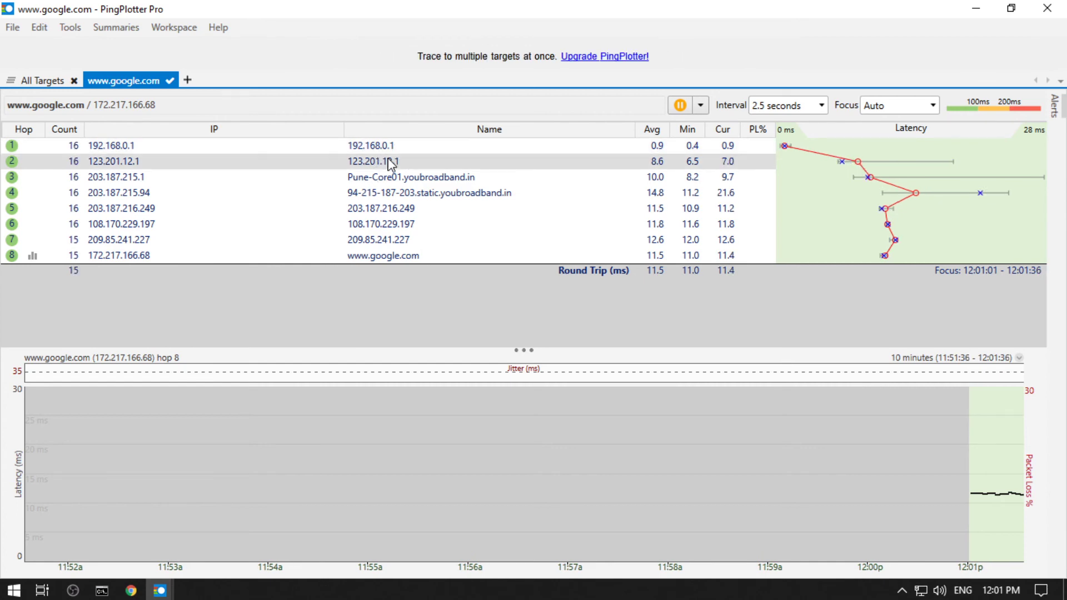
pyautogui.click(414, 181)
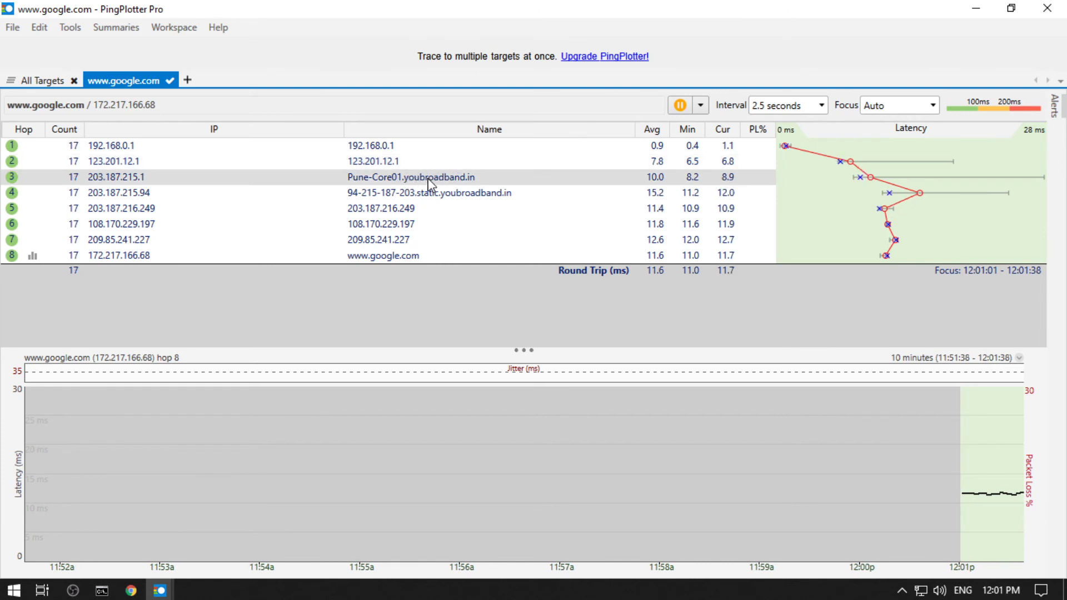
pyautogui.click(445, 199)
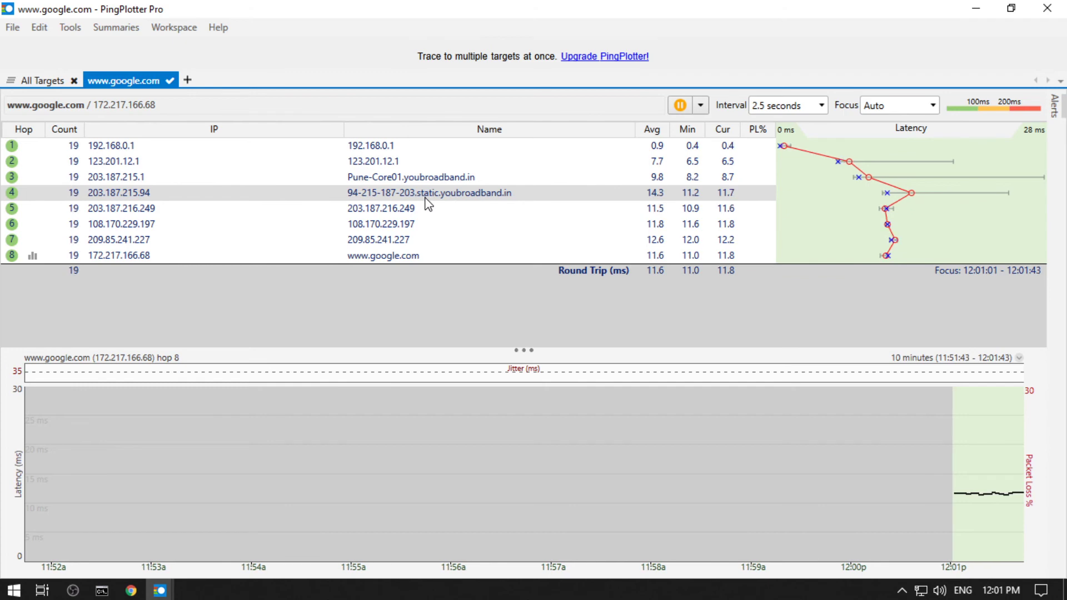
pyautogui.click(406, 212)
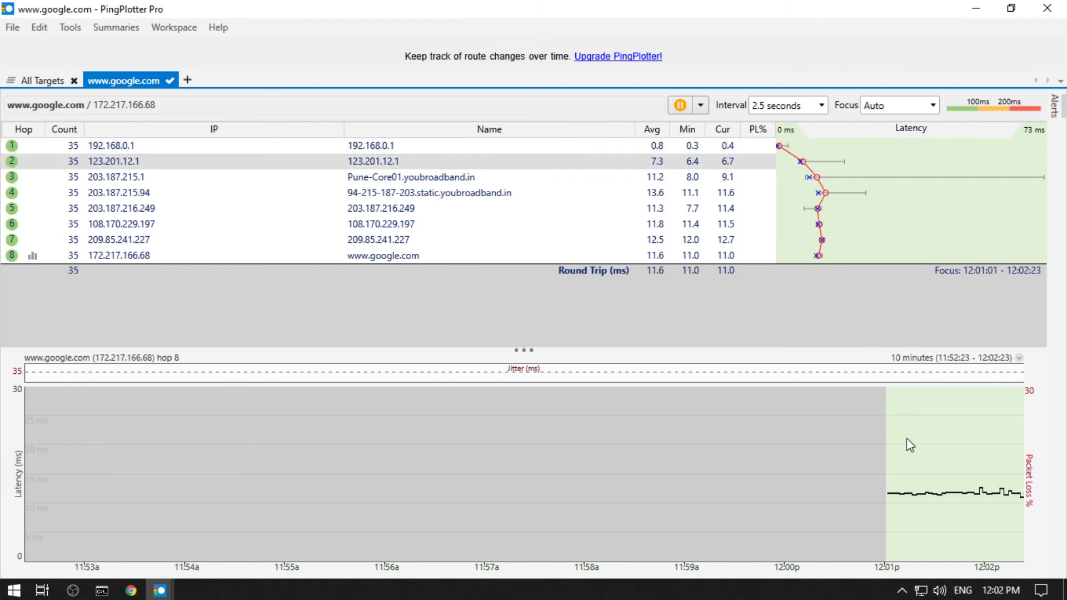
# Examine the latency timeline of the final hop and the packet loss values of the first three hops.
pyautogui.click(909, 455)
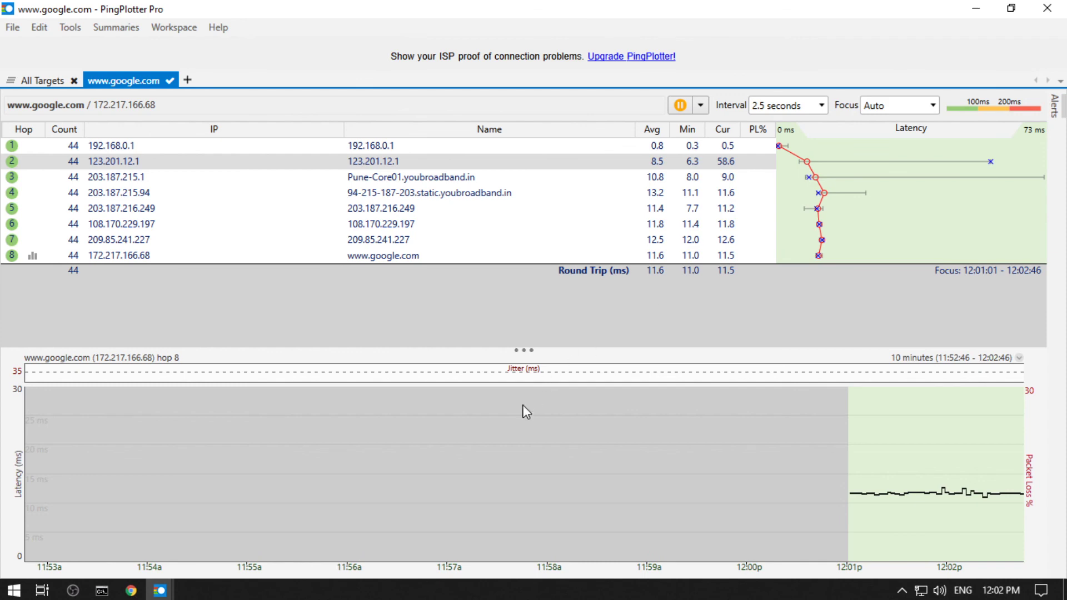
pyautogui.click(847, 449)
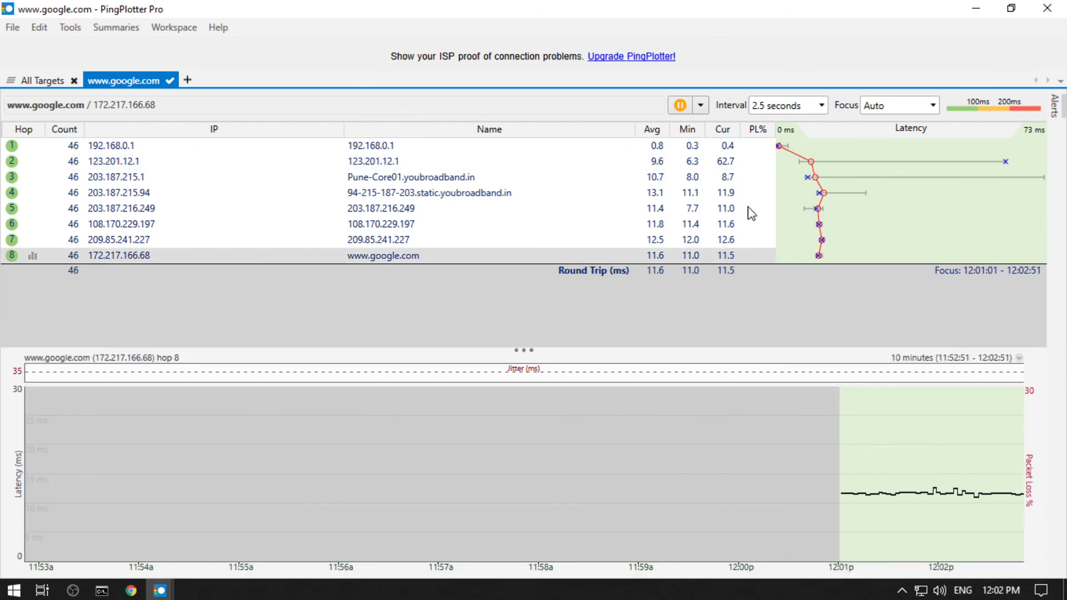
pyautogui.click(762, 149)
pyautogui.click(760, 178)
pyautogui.click(757, 167)
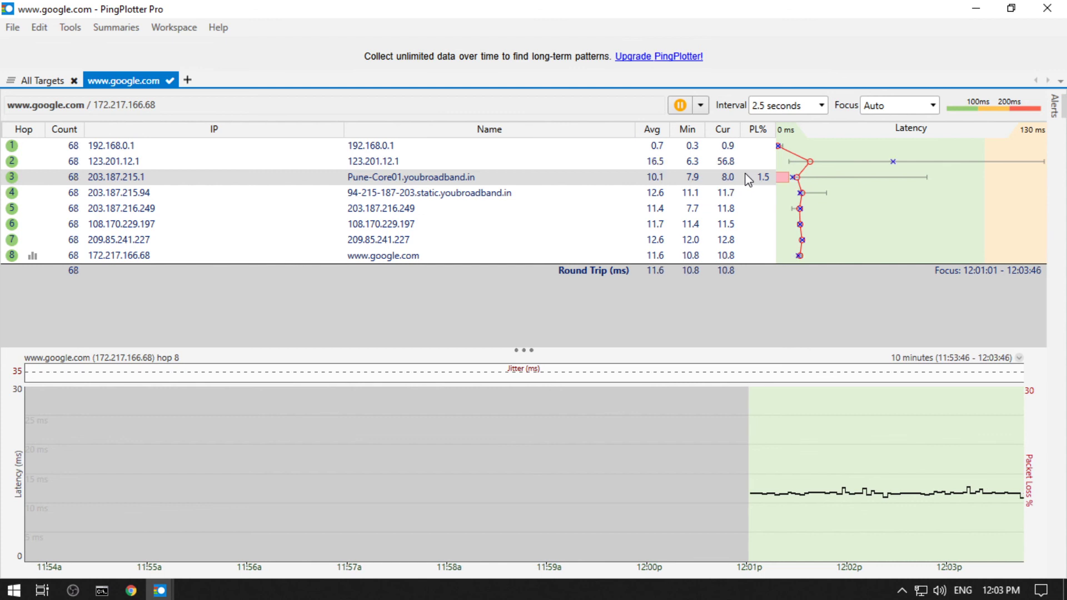
pyautogui.click(902, 591)
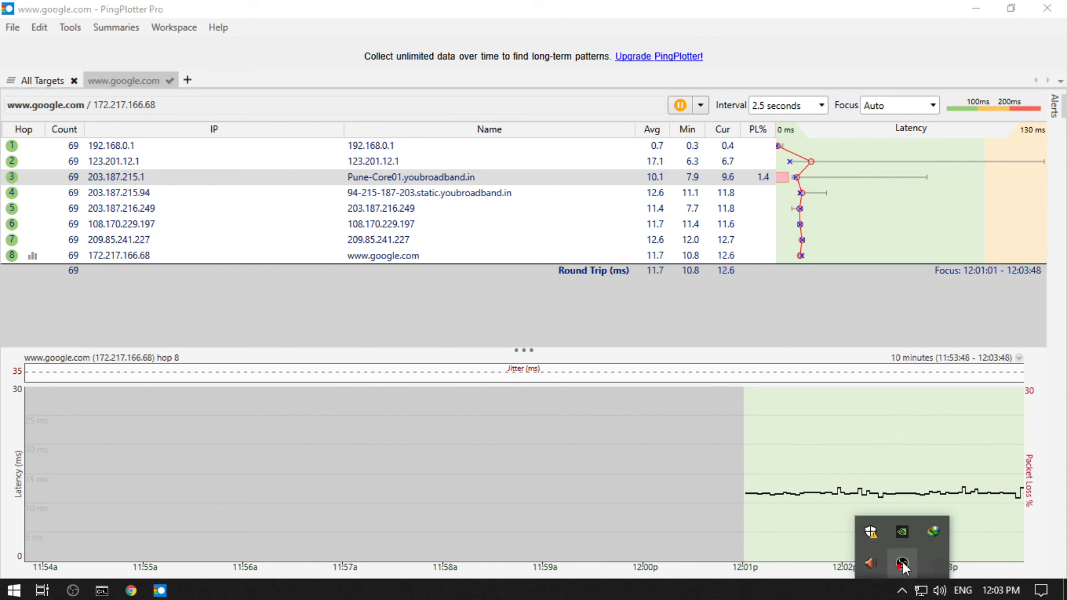